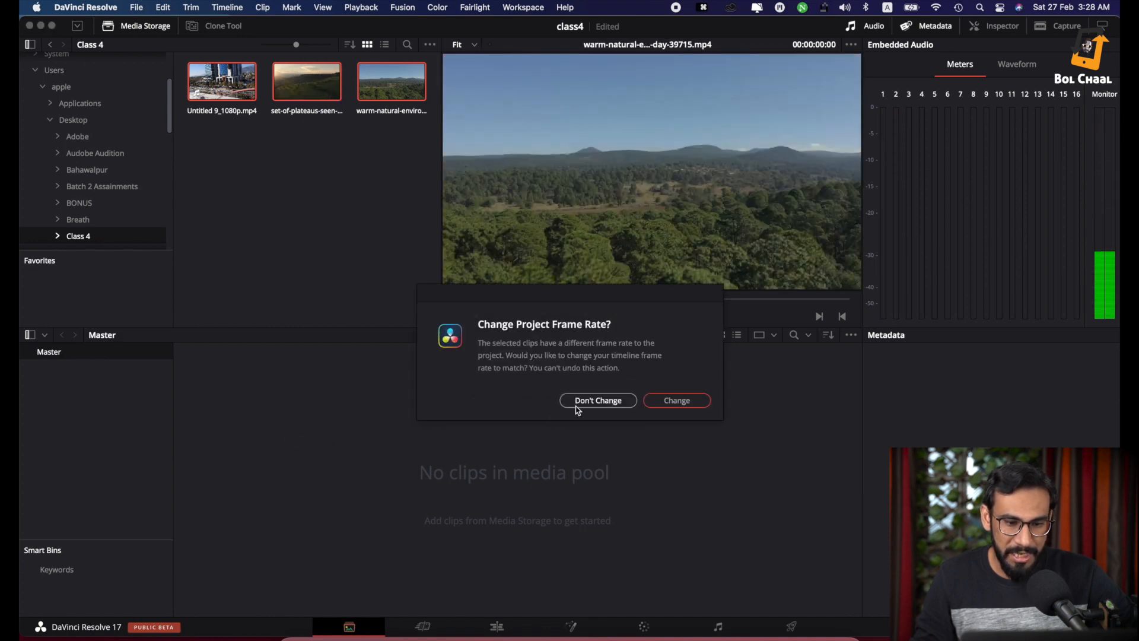
Keep the project's frame rate for the imported clips, then create a timeline from all three on the Cut page and play it
click(576, 406)
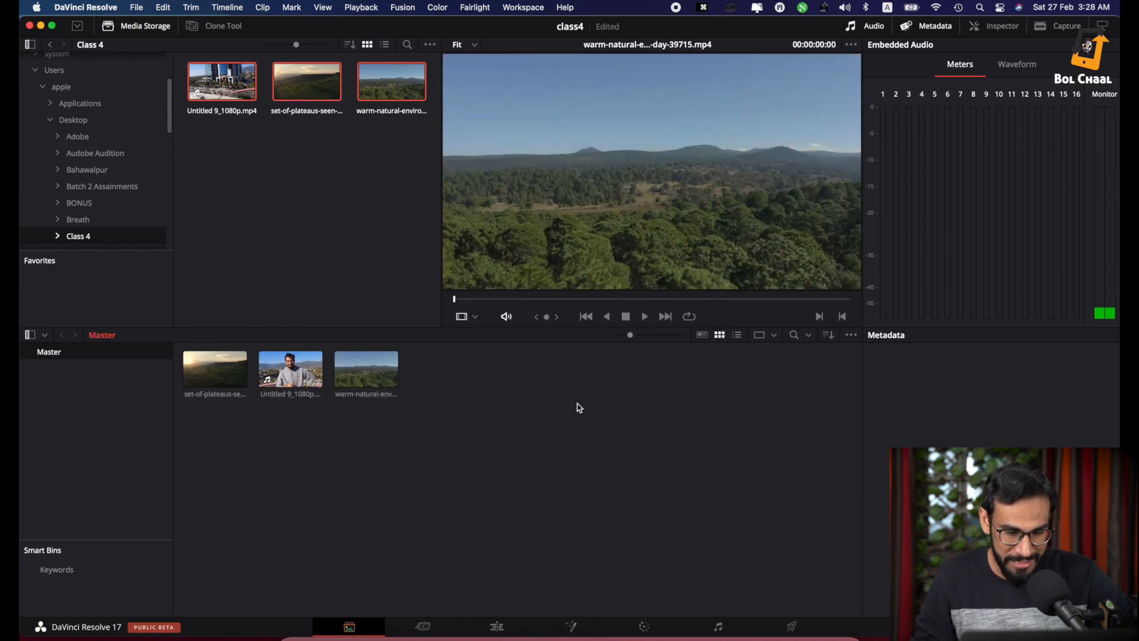
click(423, 627)
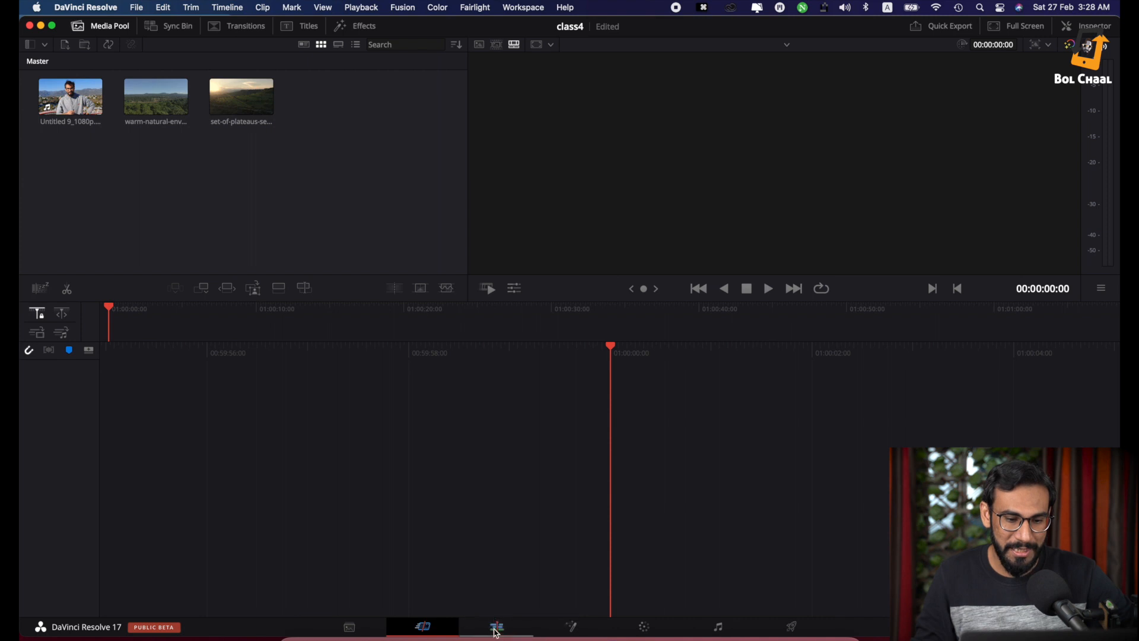
drag(319, 103, 21, 111)
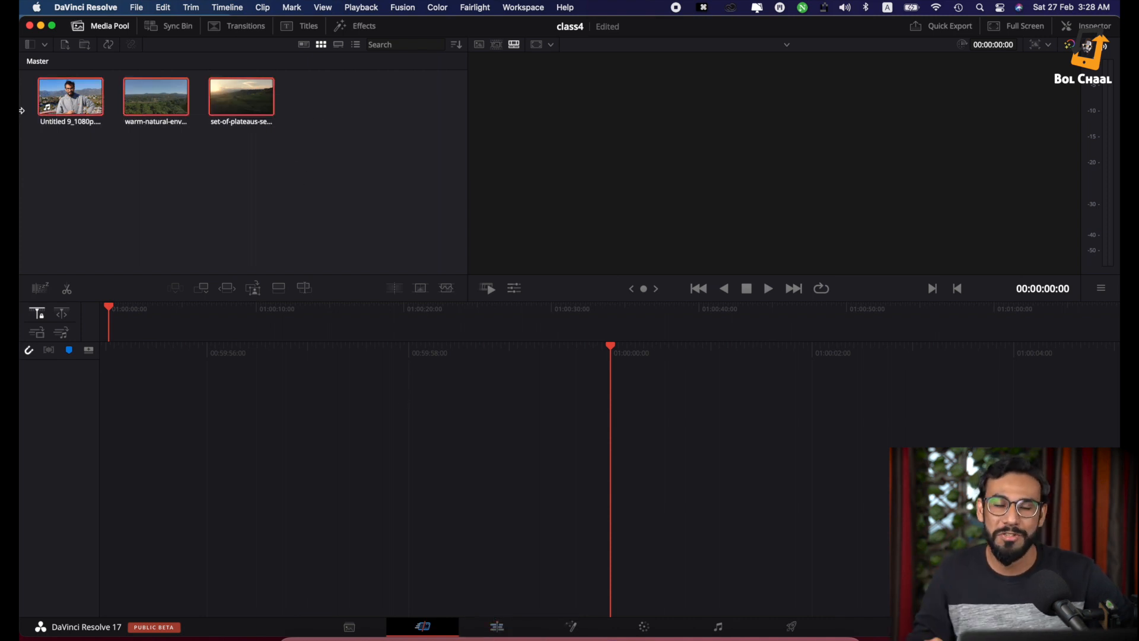
drag(68, 96, 264, 437)
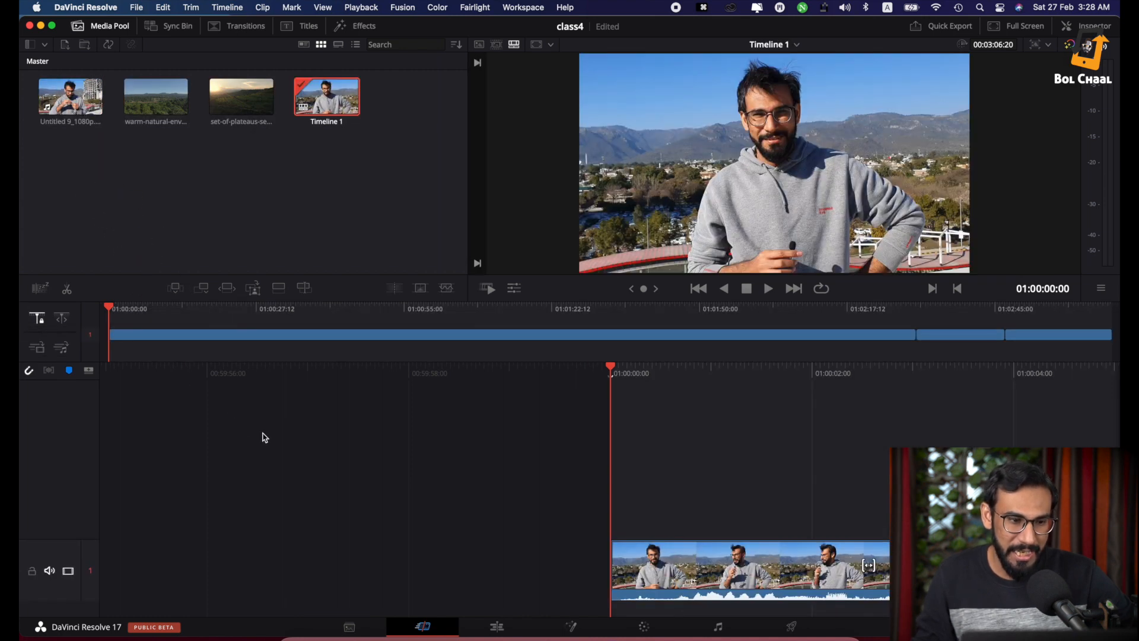
key(space)
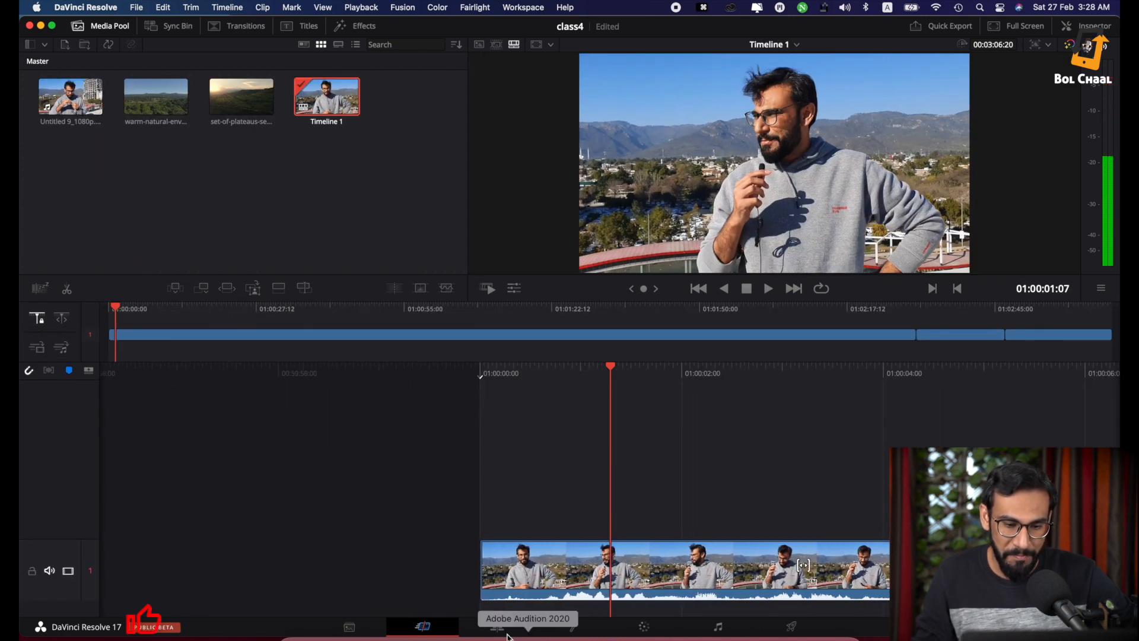
On the Edit page, delete the video and audio of the Untitled 9_1080p.mp4 clip from the timeline
click(497, 627)
scroll(503, 568, right, 10)
scroll(503, 569, left, 3)
click(502, 469)
key(BackSpace)
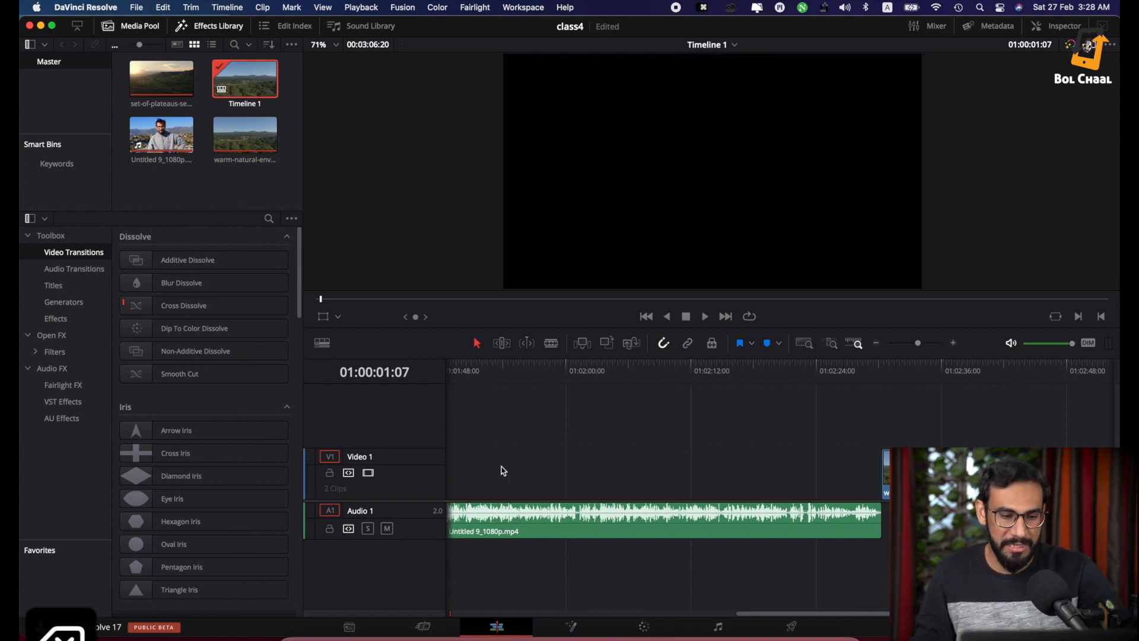
click(612, 518)
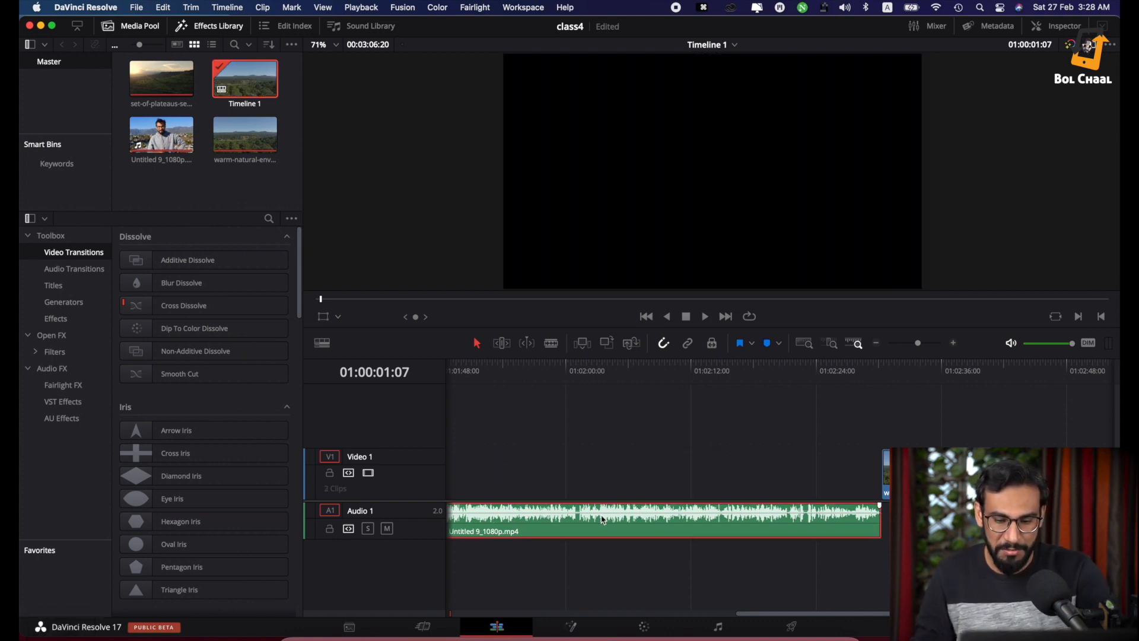
key(BackSpace)
Move the warm-natural-environment clip to the start of track Video 1
drag(885, 474, 312, 475)
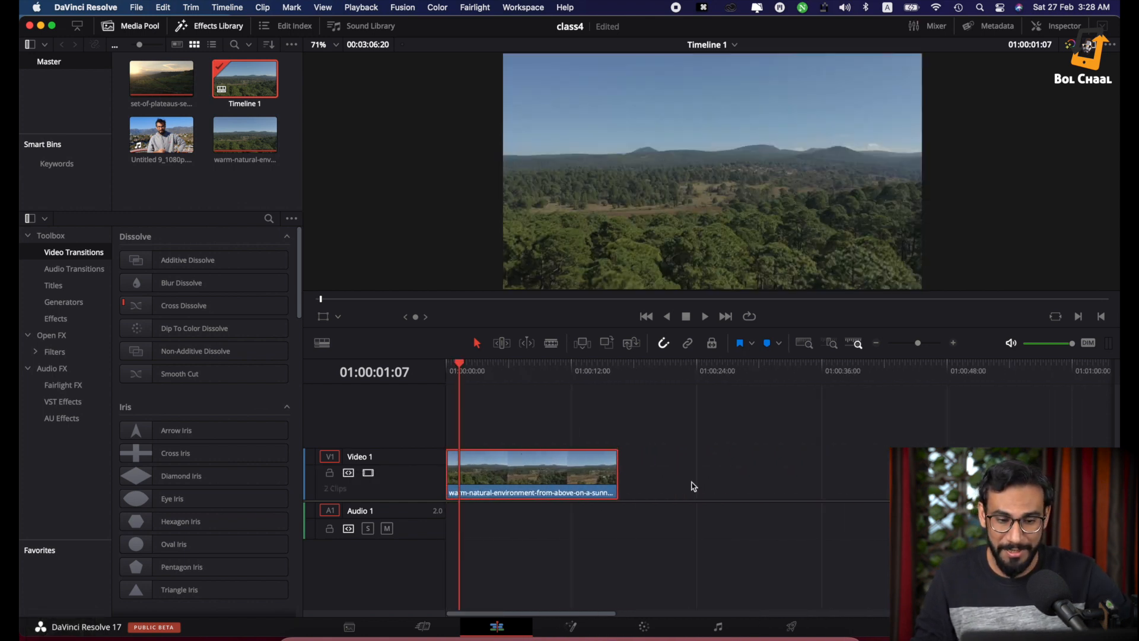
scroll(693, 485, right, 10)
drag(606, 465, 501, 478)
scroll(501, 478, left, 10)
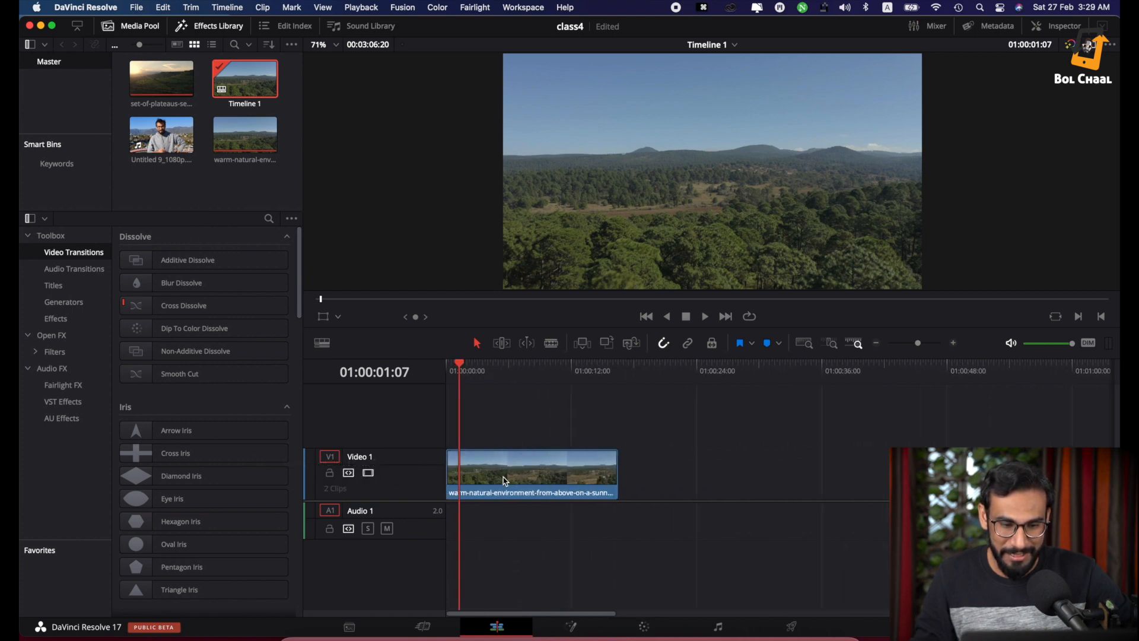
Add the set-of-plateaus clip from the media pool to Video 1, directly after the warm-natural-environment clip
click(563, 478)
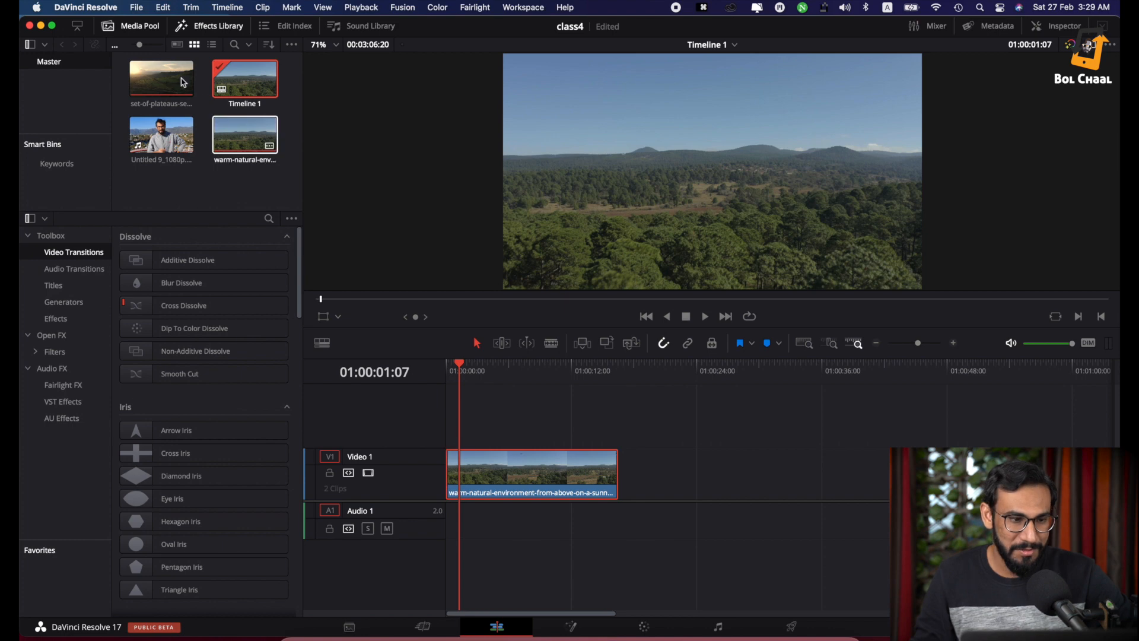
click(246, 192)
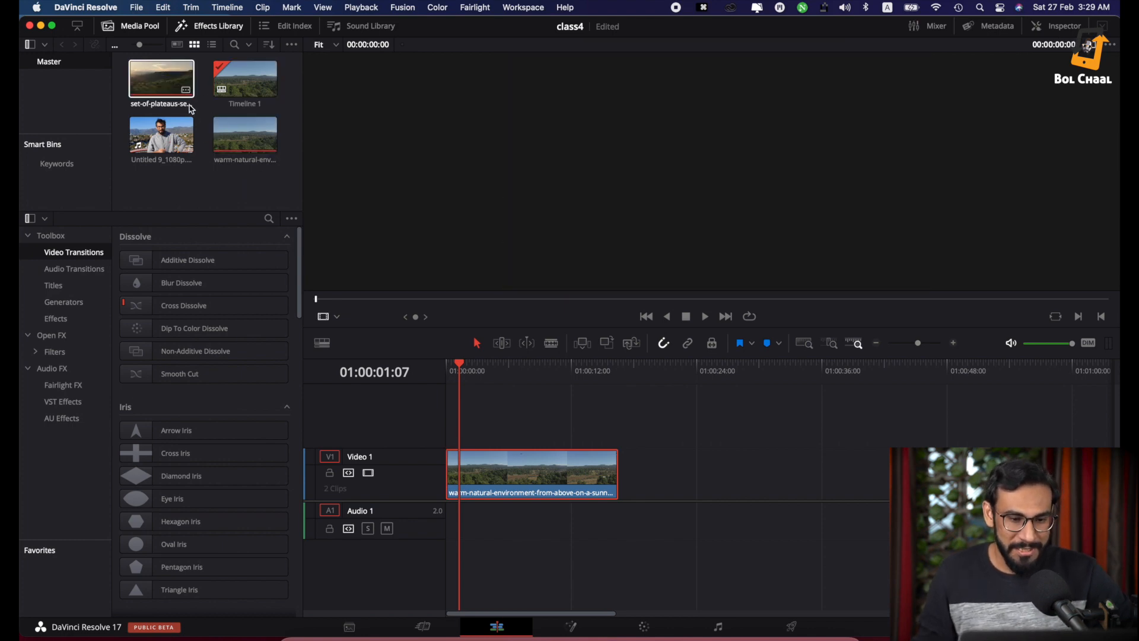
drag(161, 80, 587, 462)
scroll(561, 470, left, 2)
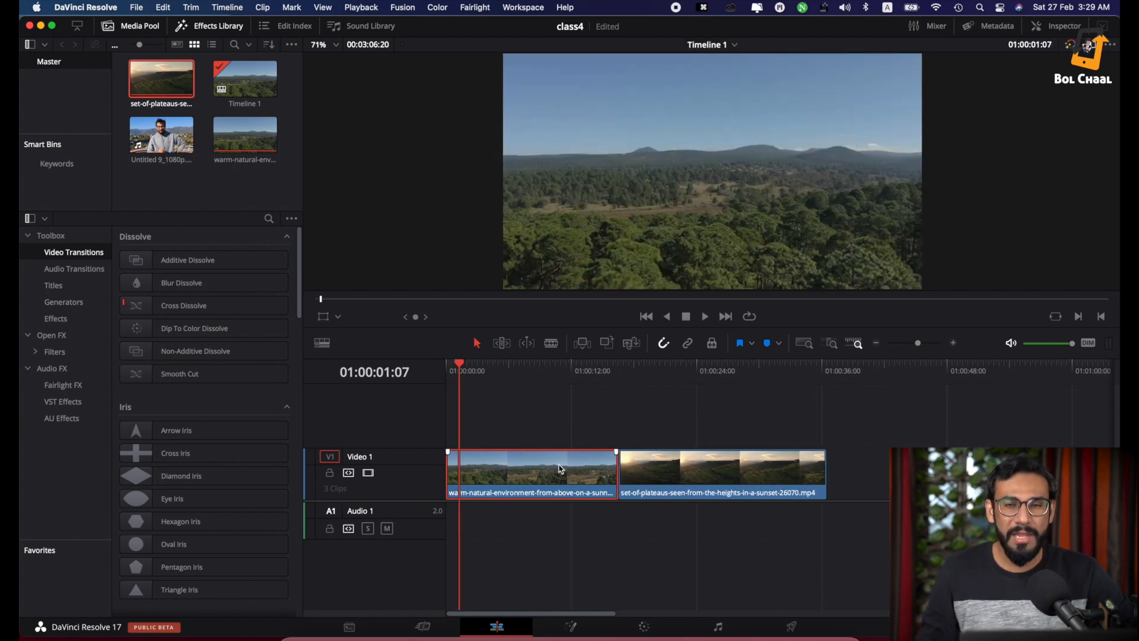
Trim the end of the warm-natural-environment clip and the start of the set-of-plateaus clip, and close the gap between them
click(613, 466)
drag(603, 466, 636, 470)
click(705, 471)
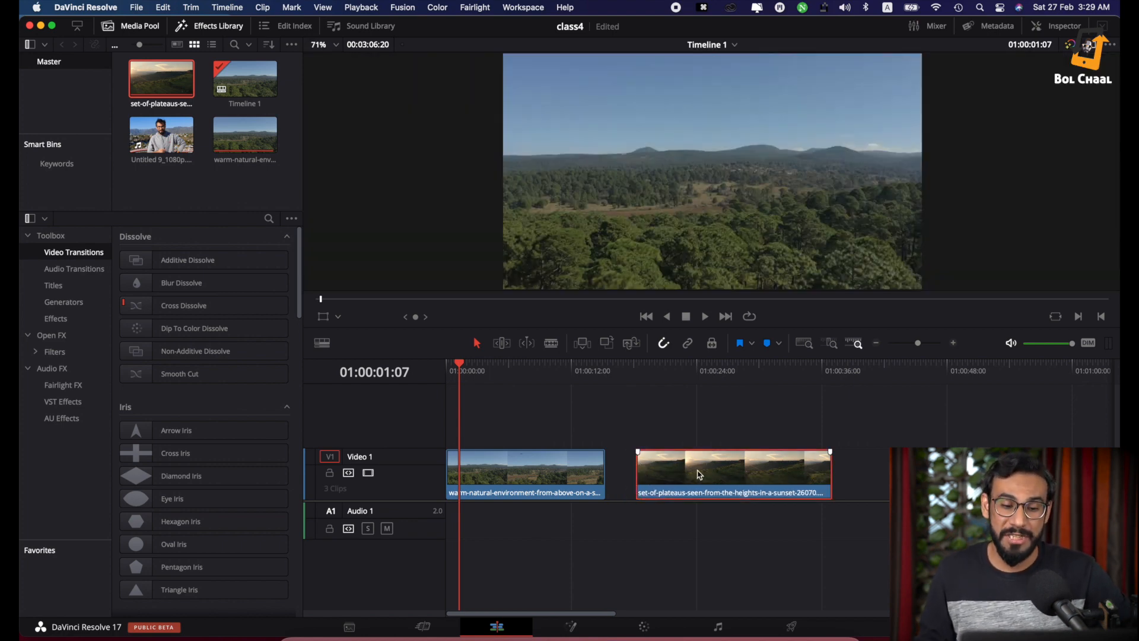
drag(696, 475, 661, 475)
click(584, 473)
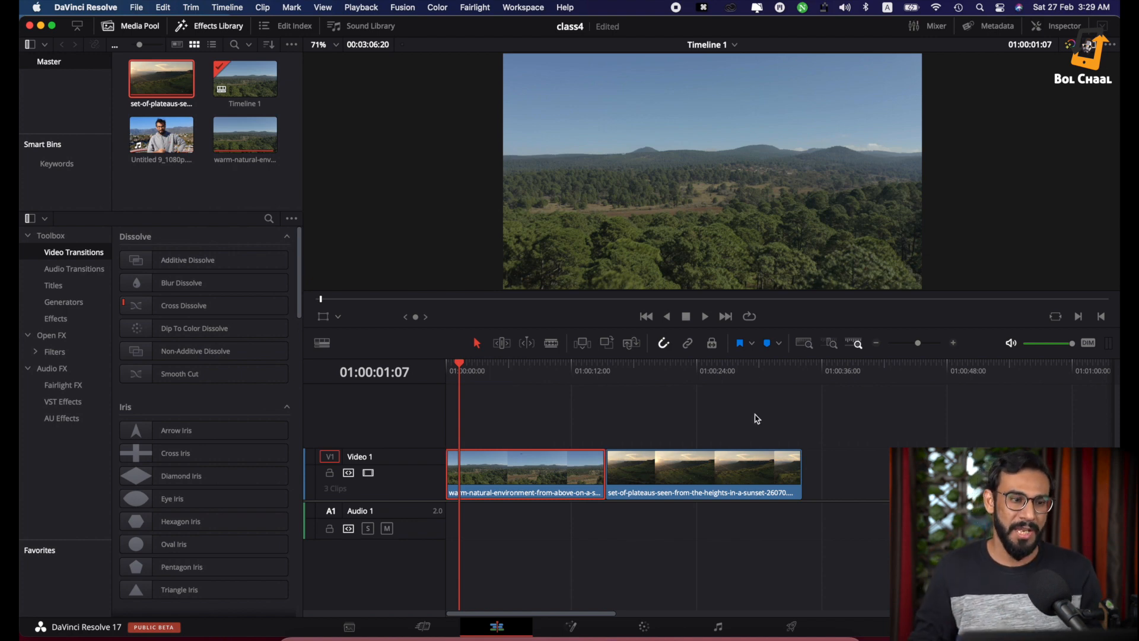
Hide the Media Pool and keep the Effects Library displayed
click(139, 29)
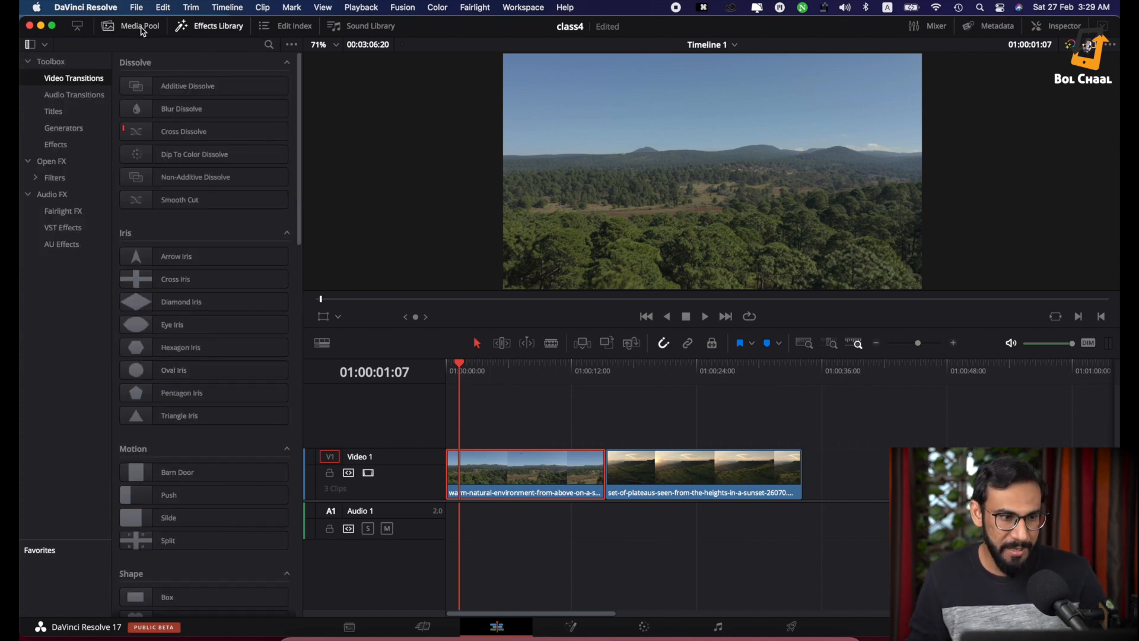
click(210, 31)
click(211, 32)
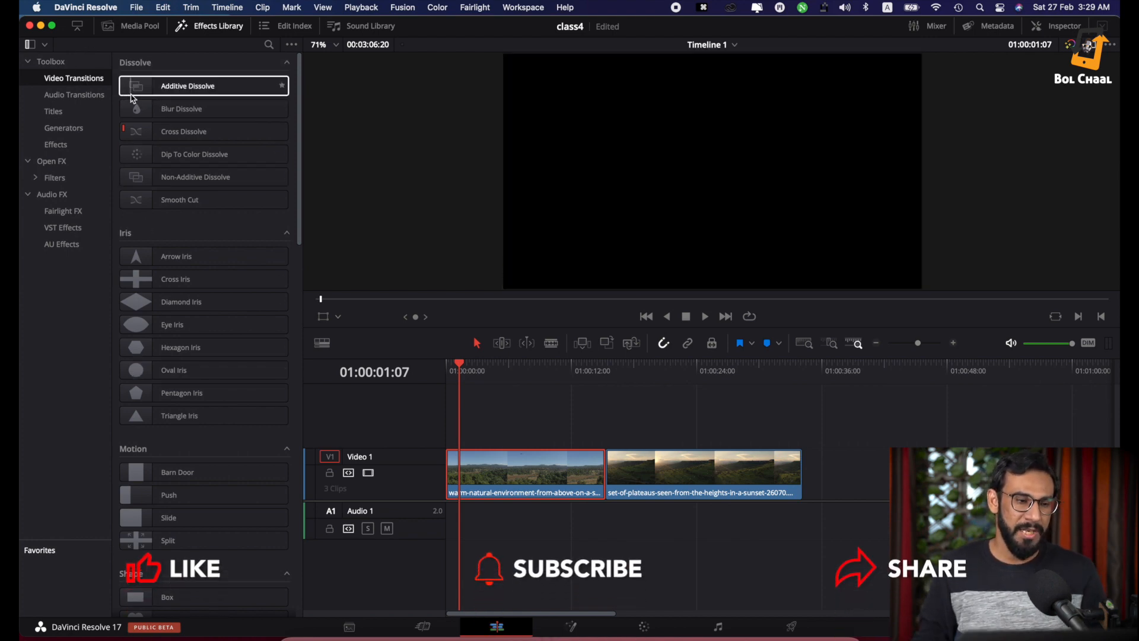
Look through the Toolbox categories for audio transitions, titles, generators and effects, and return to Video Transitions
click(52, 63)
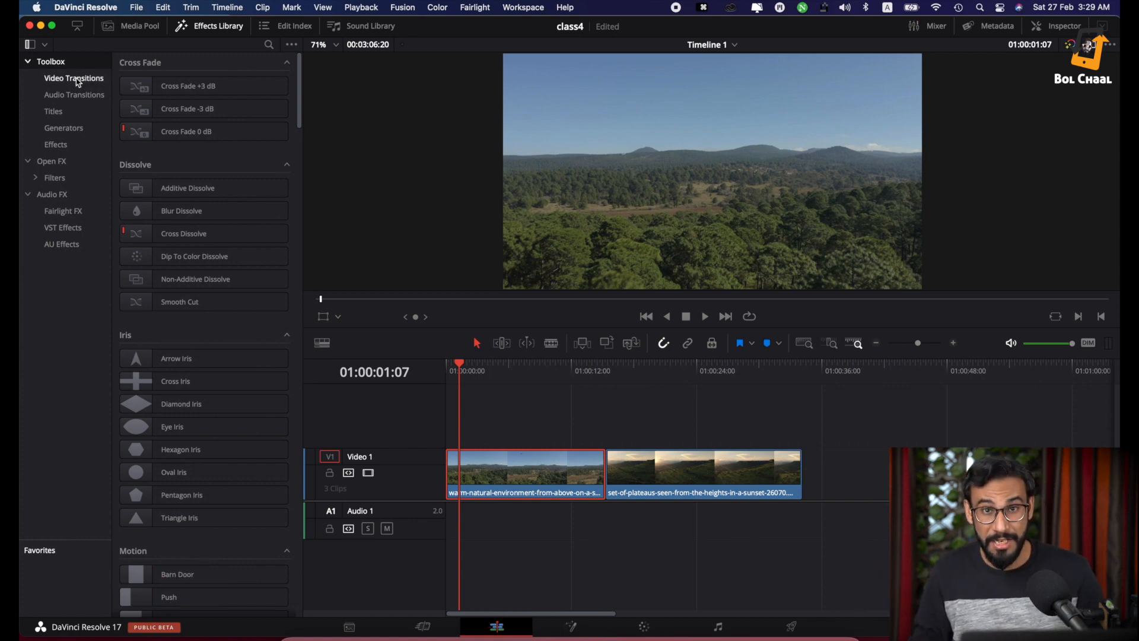
click(70, 97)
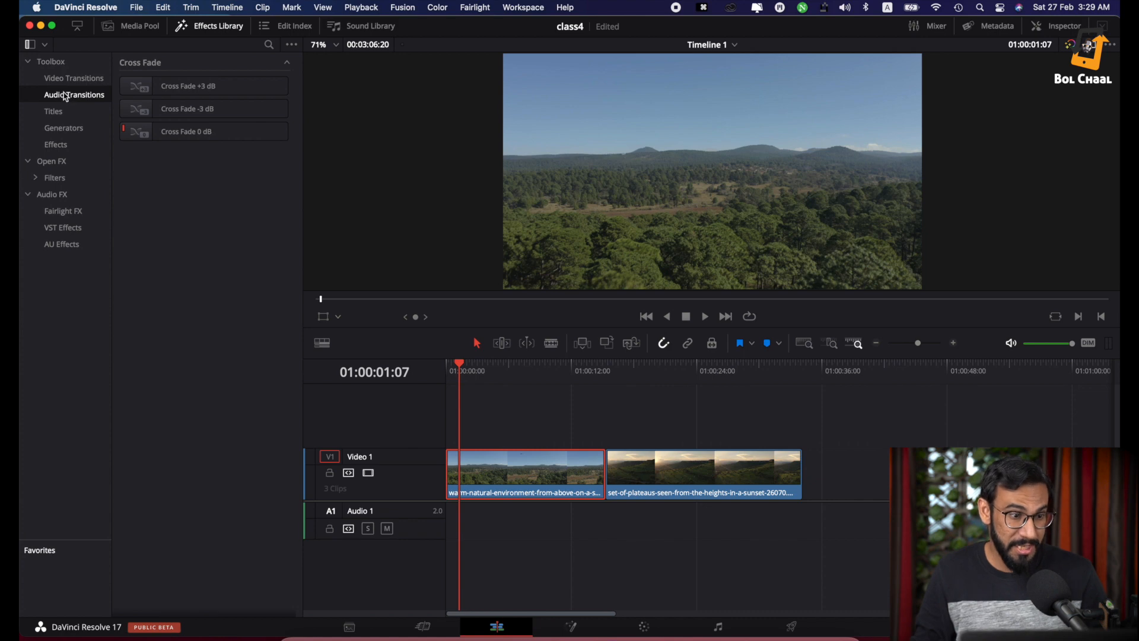
click(59, 113)
click(61, 131)
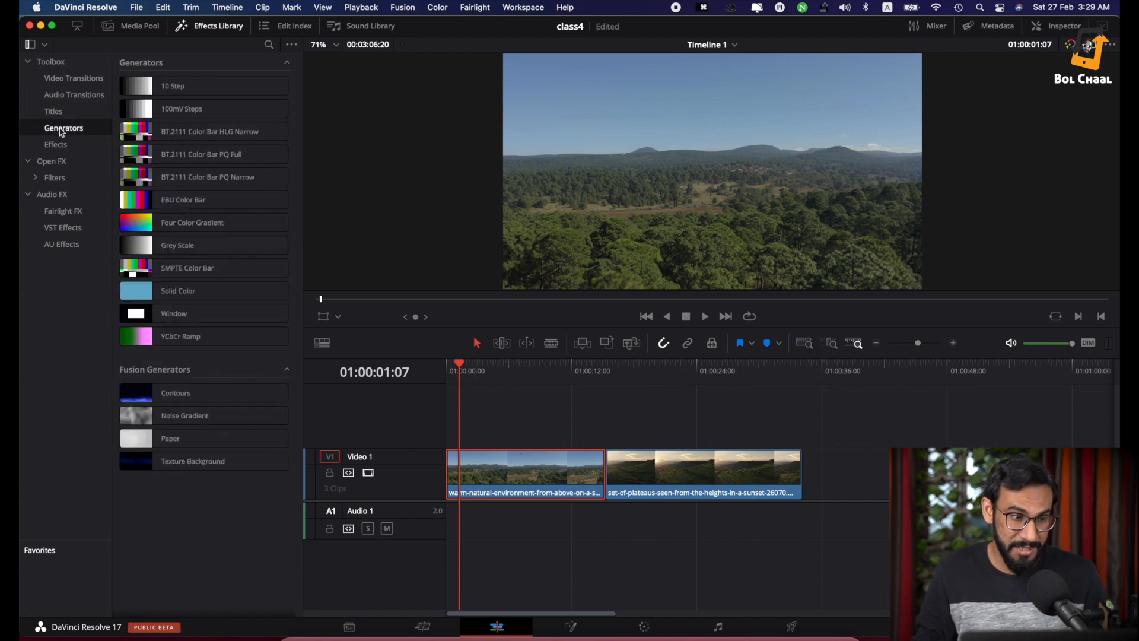
click(57, 145)
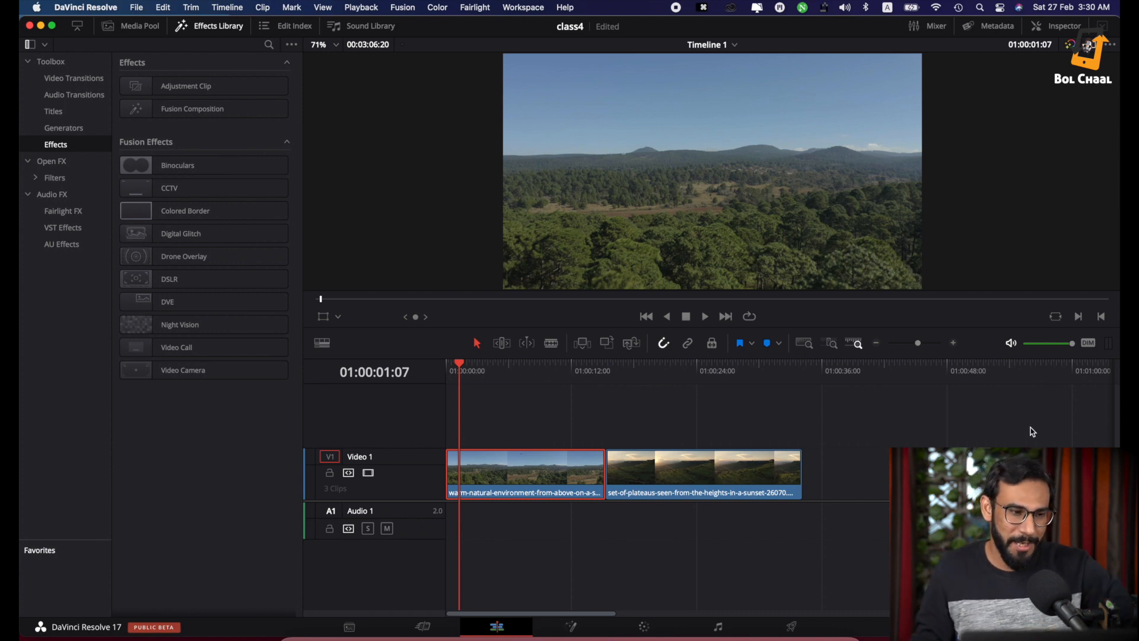
click(72, 85)
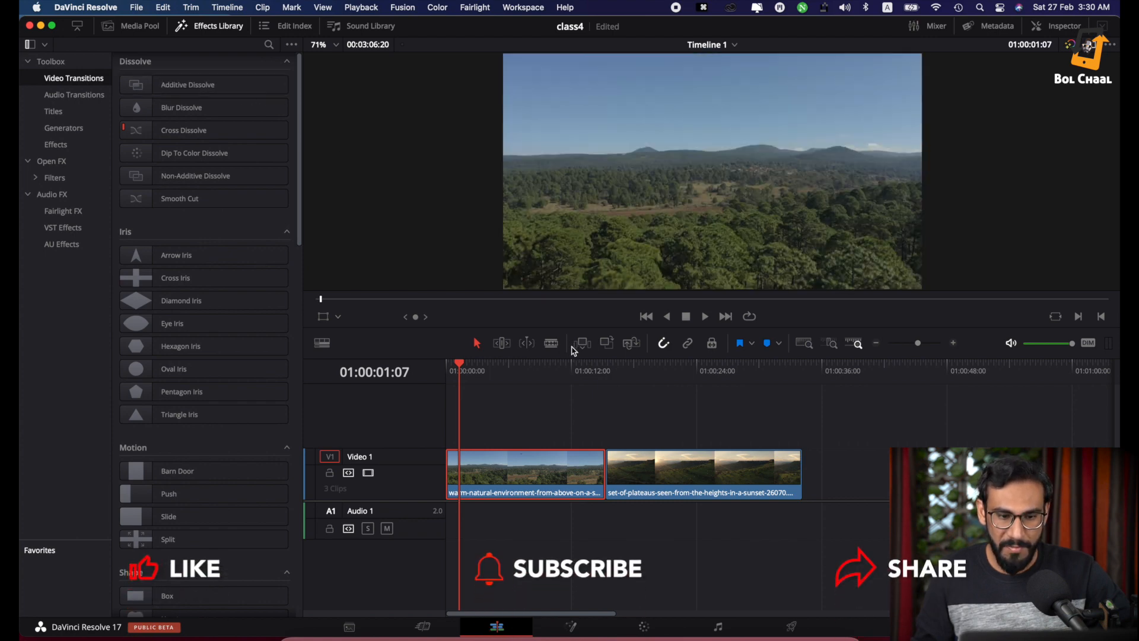
Place the playhead at the cut between the two clips and preview the Iris, Fusion and Dissolve video transitions there
click(605, 372)
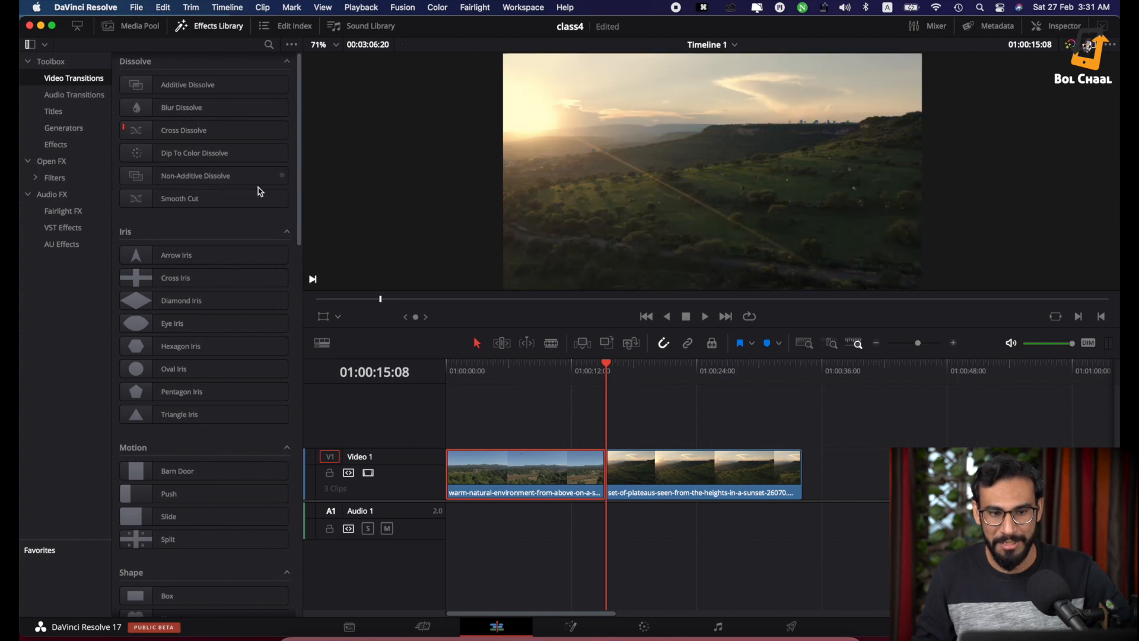
click(272, 194)
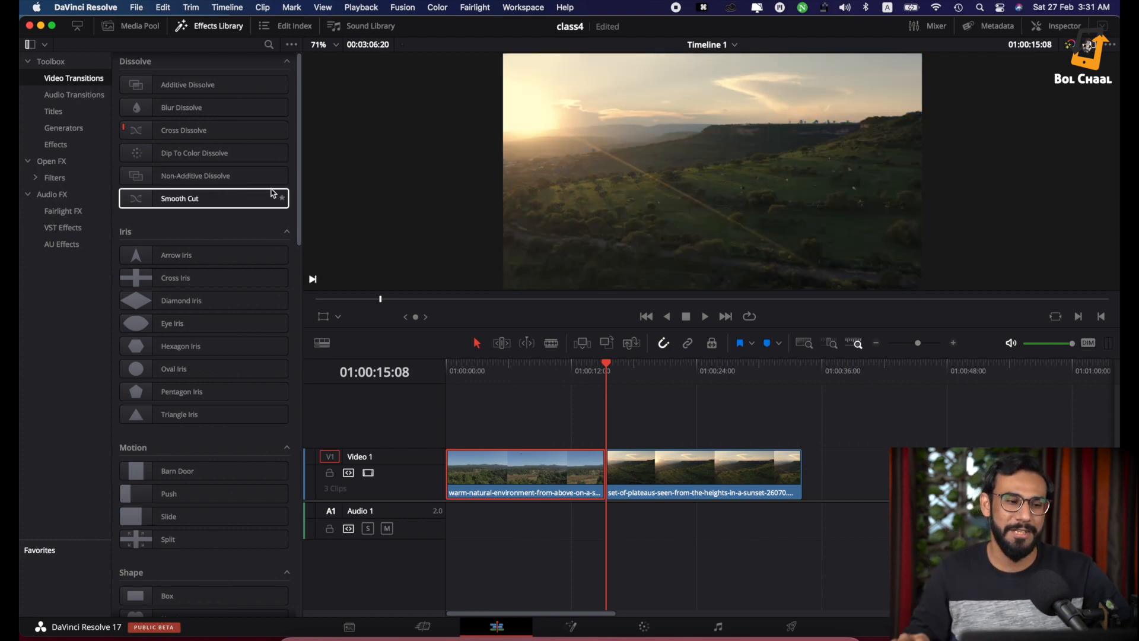
click(188, 261)
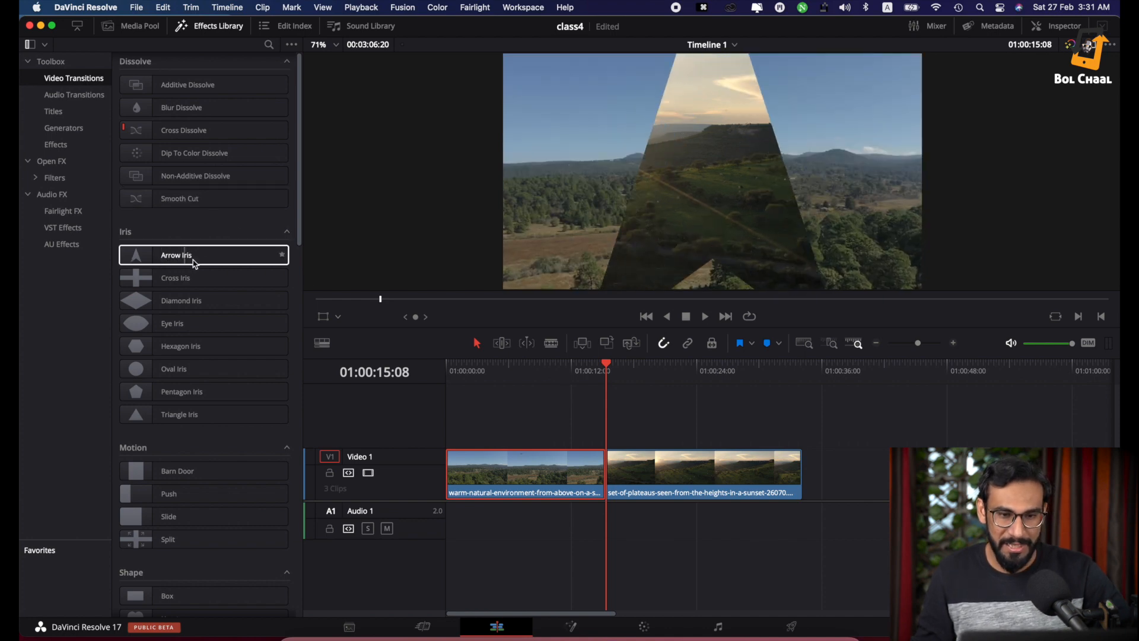
click(168, 284)
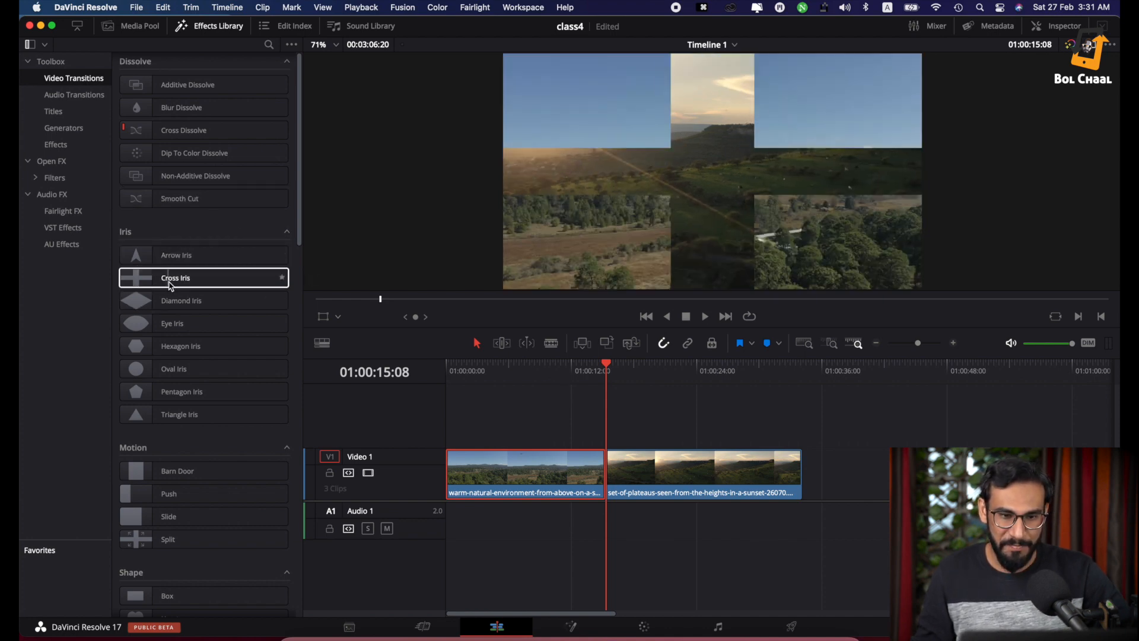
click(166, 304)
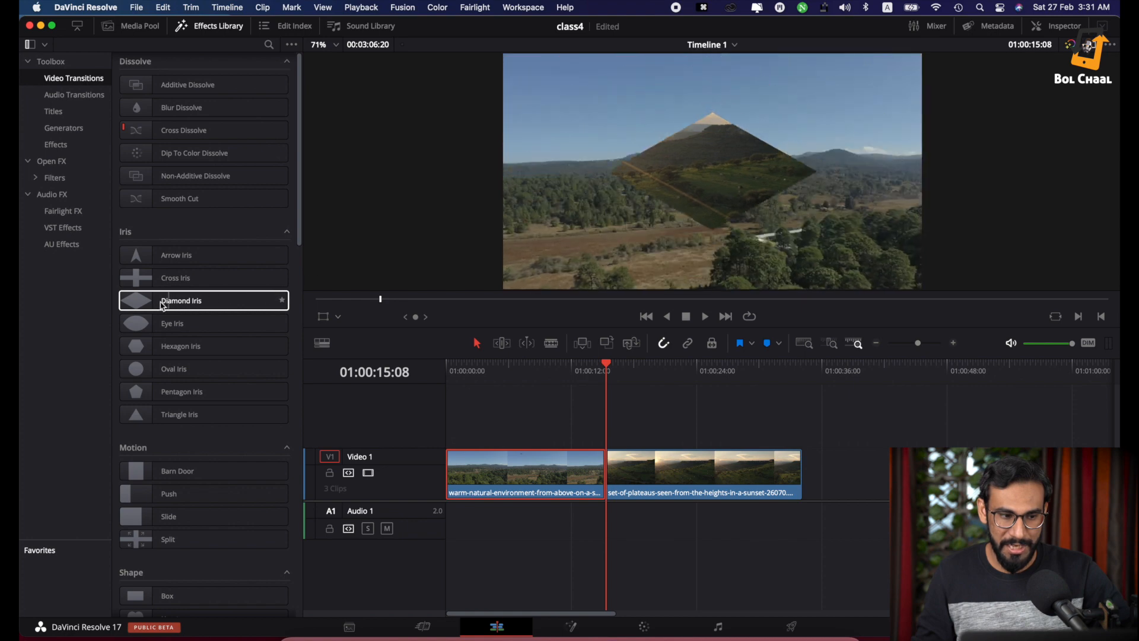
click(166, 326)
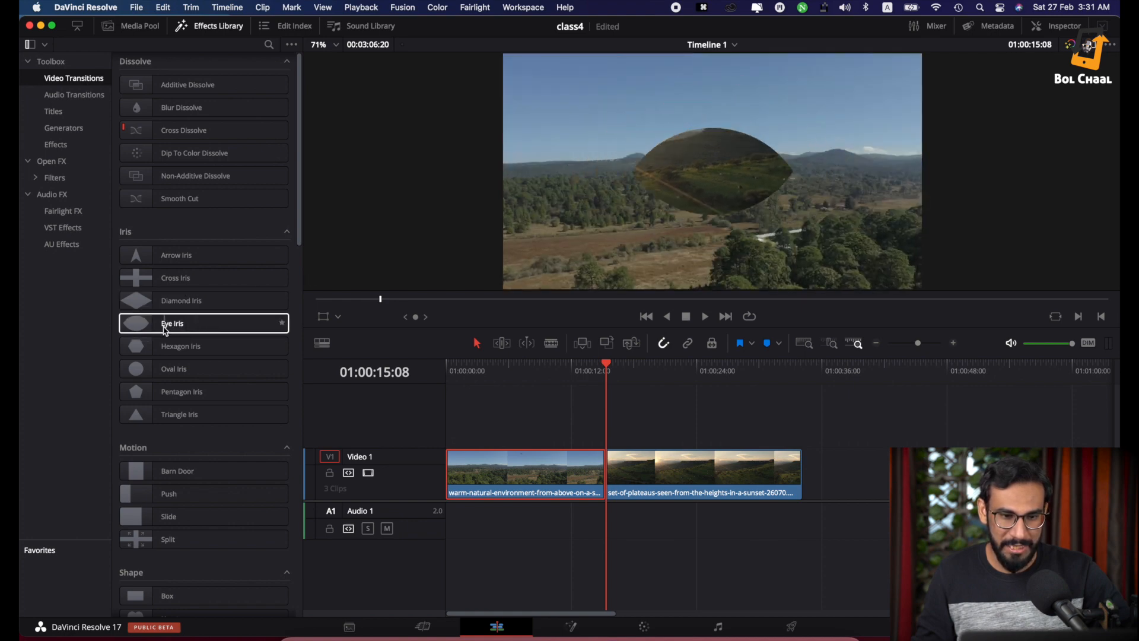
click(215, 346)
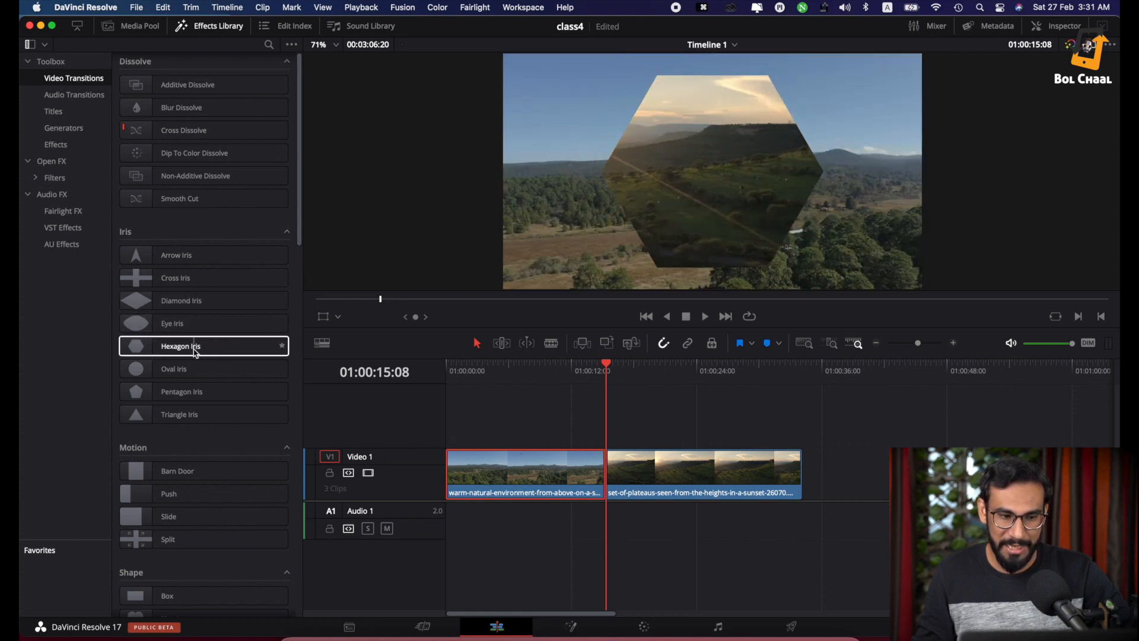
scroll(198, 391, down, 10)
scroll(199, 372, down, 5)
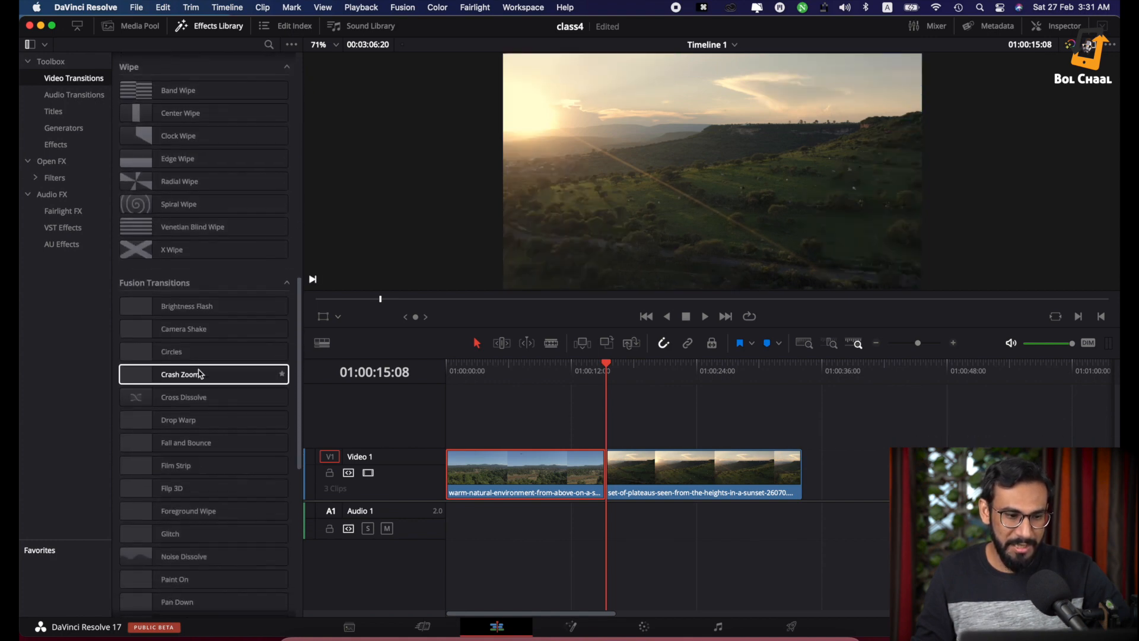
scroll(200, 374, down, 15)
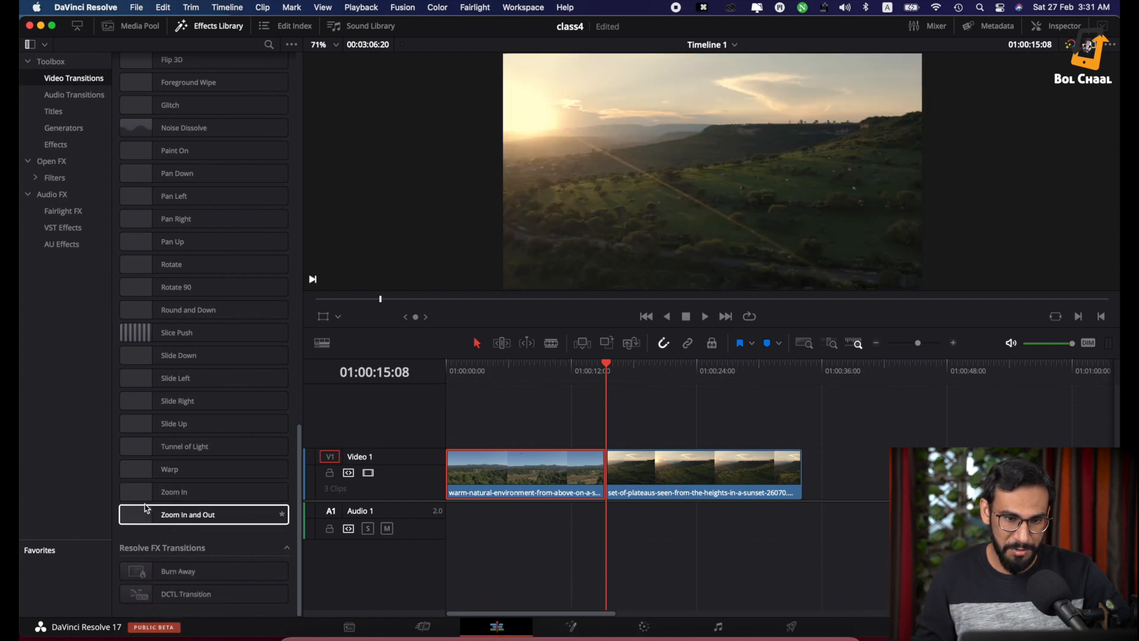
scroll(230, 248, up, 20)
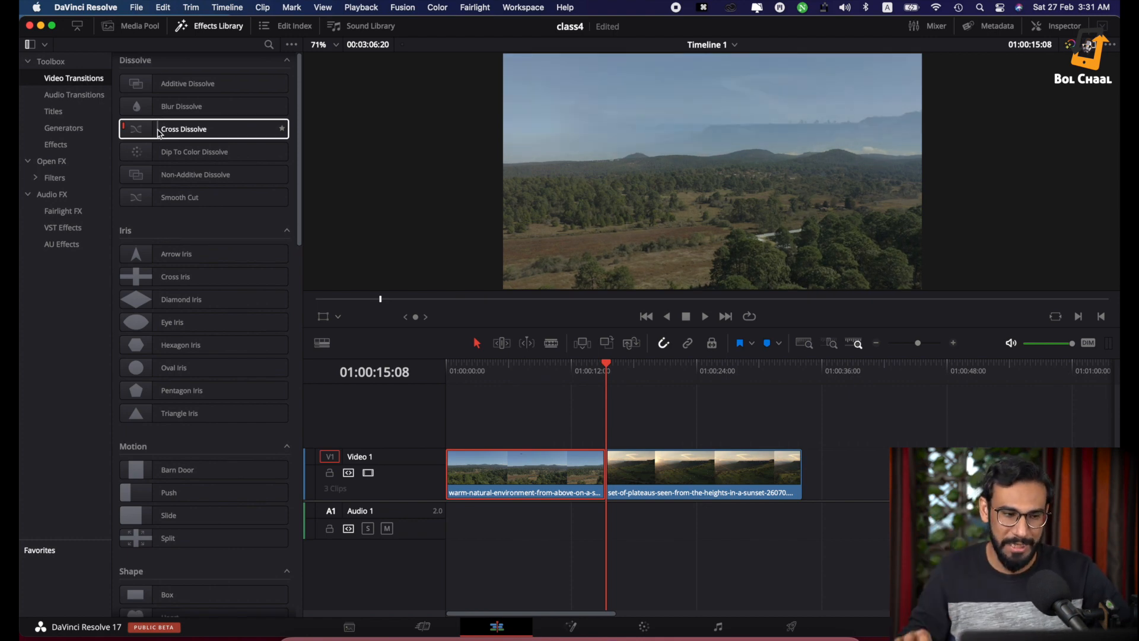
Add a Cross Dissolve at the cut between the warm-natural-environment and set-of-plateaus clips and play through it
drag(159, 133, 479, 426)
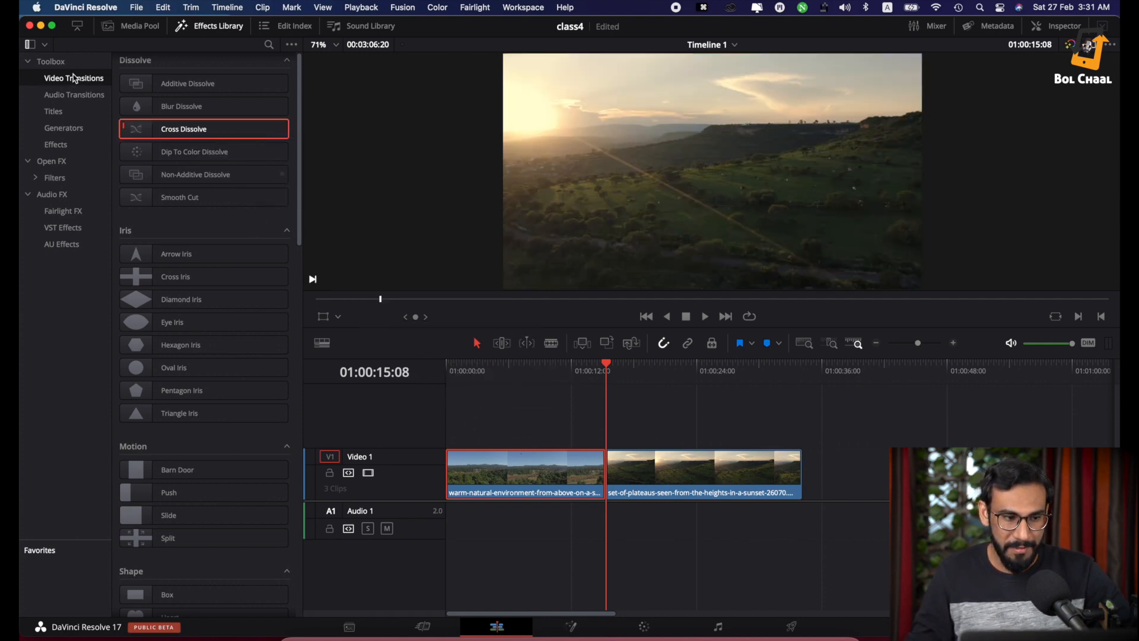
drag(130, 132, 599, 490)
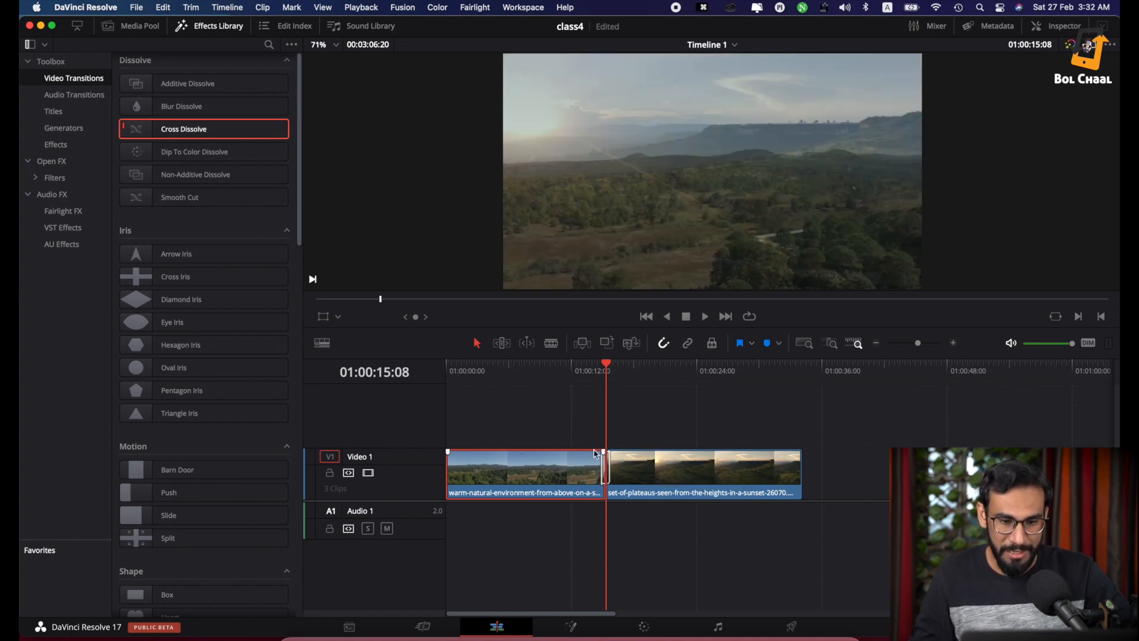
drag(613, 367, 571, 366)
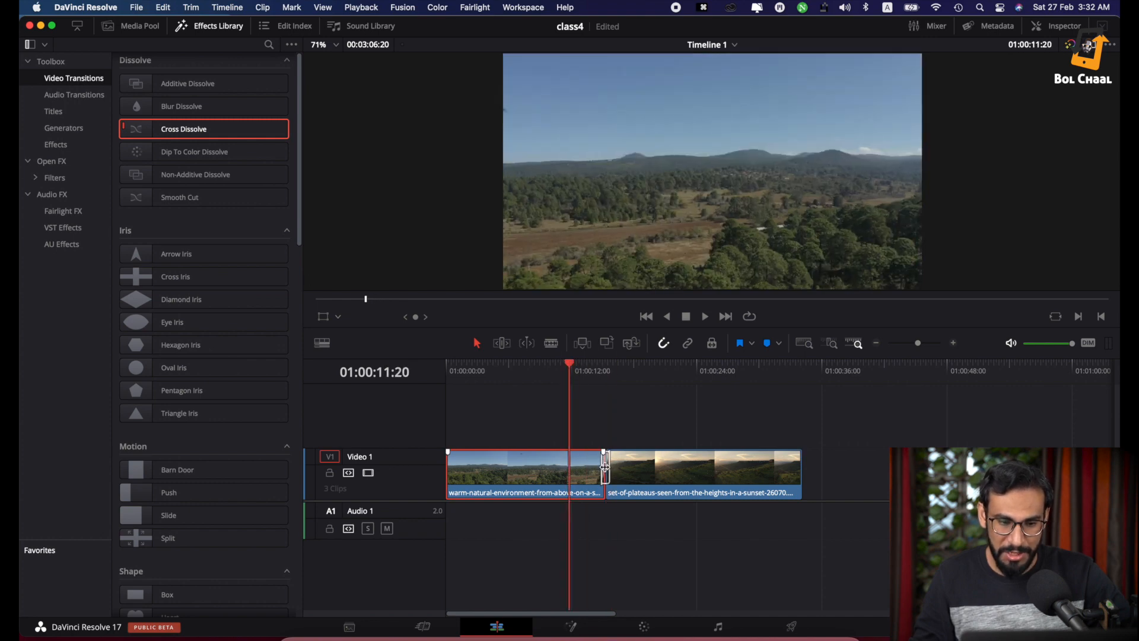
key(space)
scroll(571, 367, left, 1)
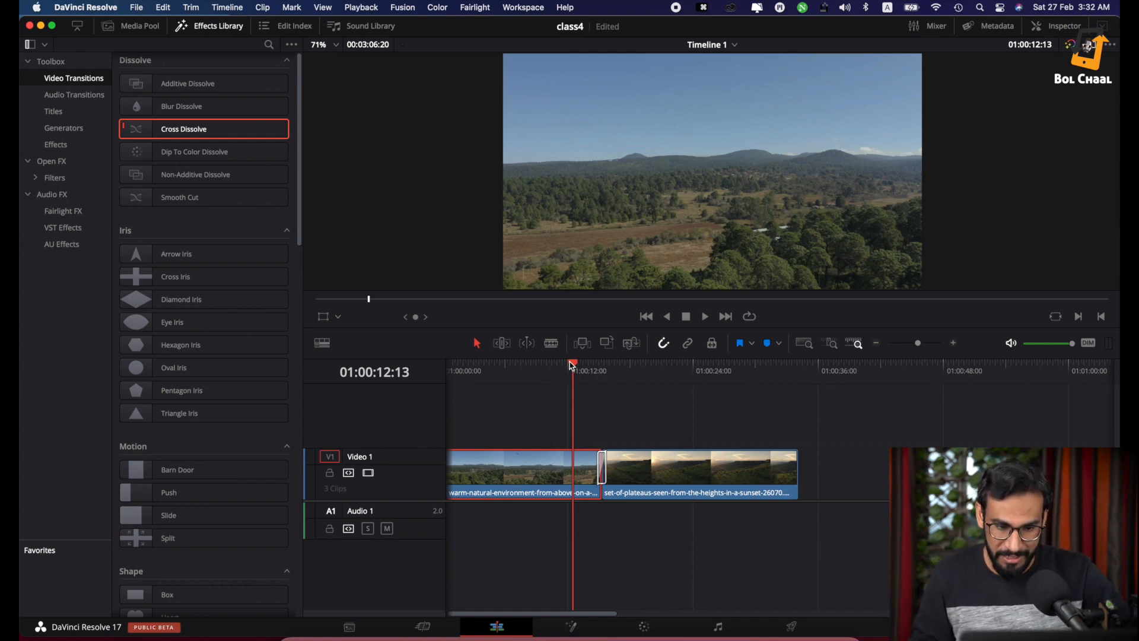
key(space)
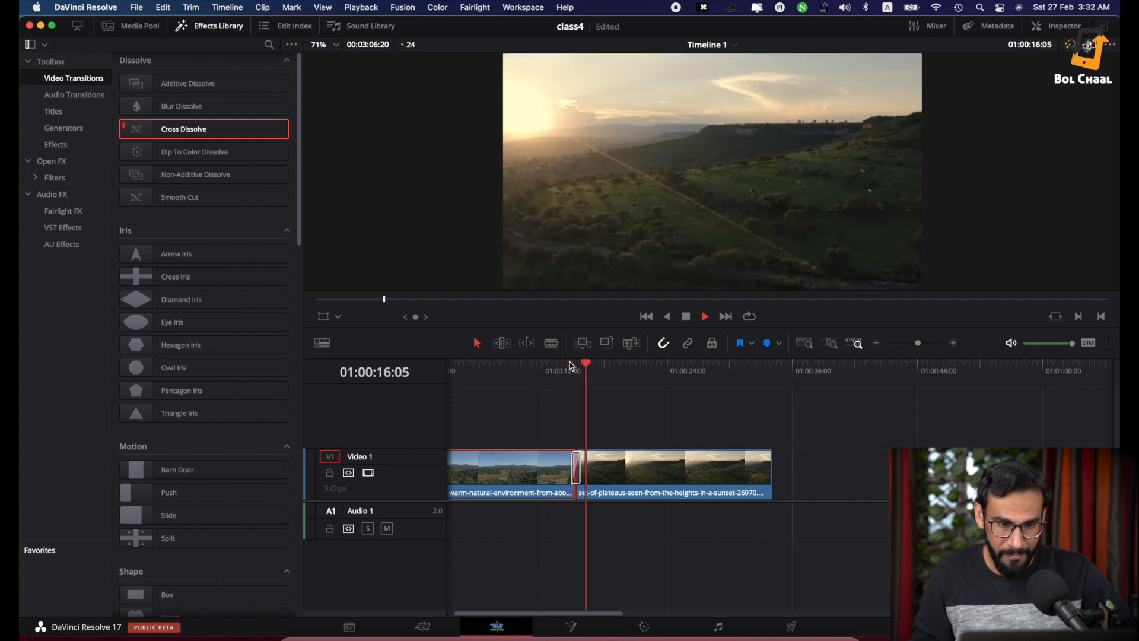
key(space)
scroll(614, 465, left, 5)
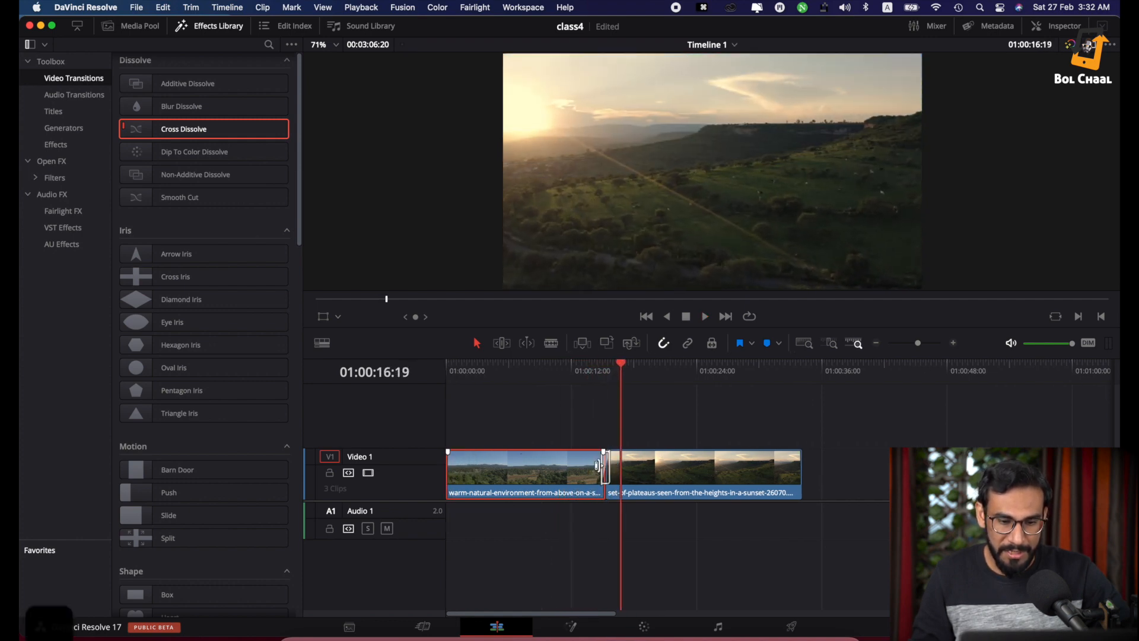
Delete the Cross Dissolve between the two landscape clips and play across the plain cut for comparison
click(604, 468)
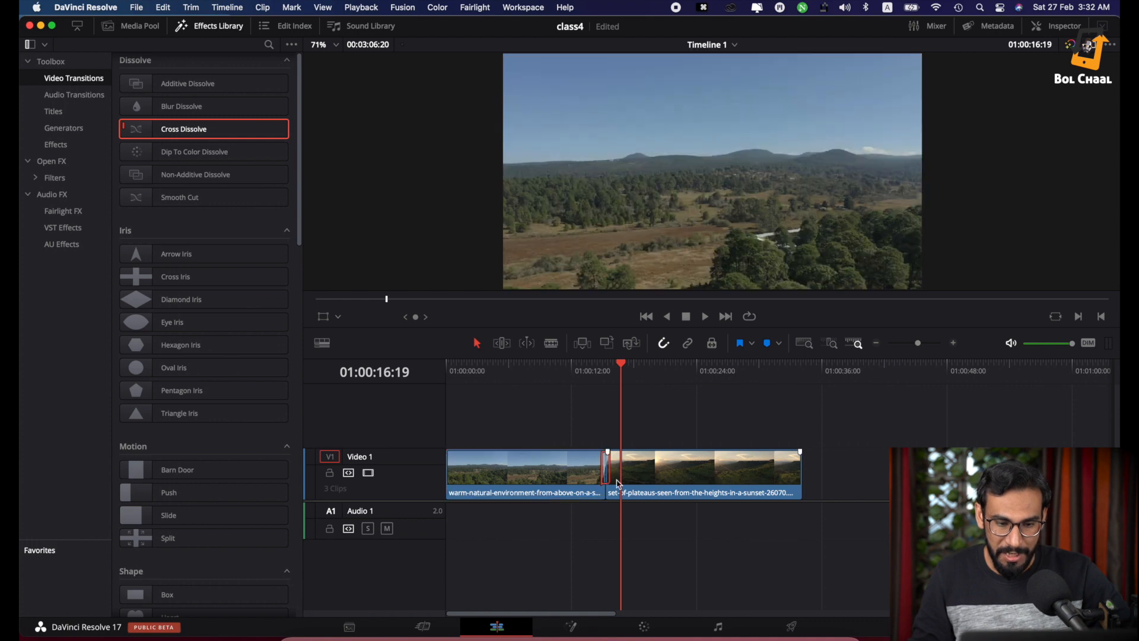
key(BackSpace)
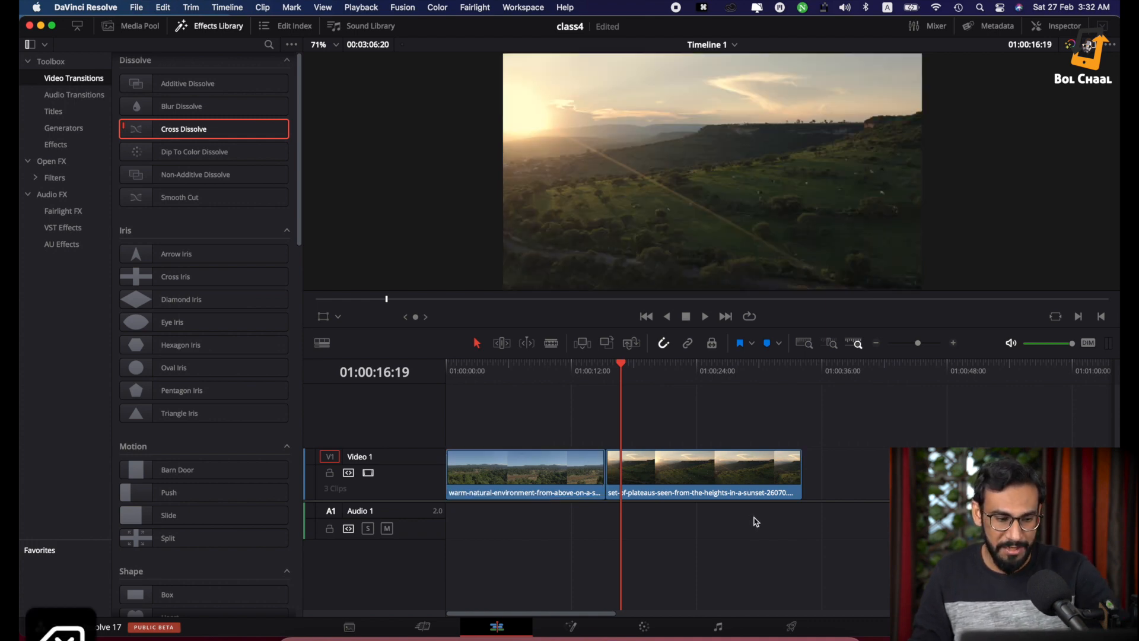
scroll(756, 521, right, 3)
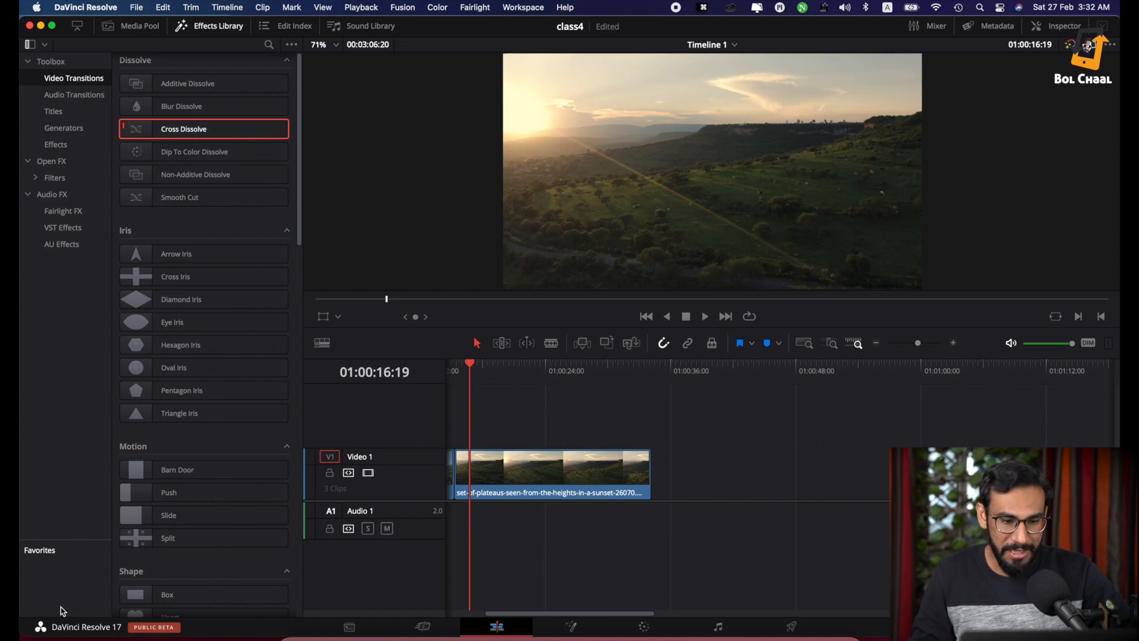
scroll(542, 420, left, 3)
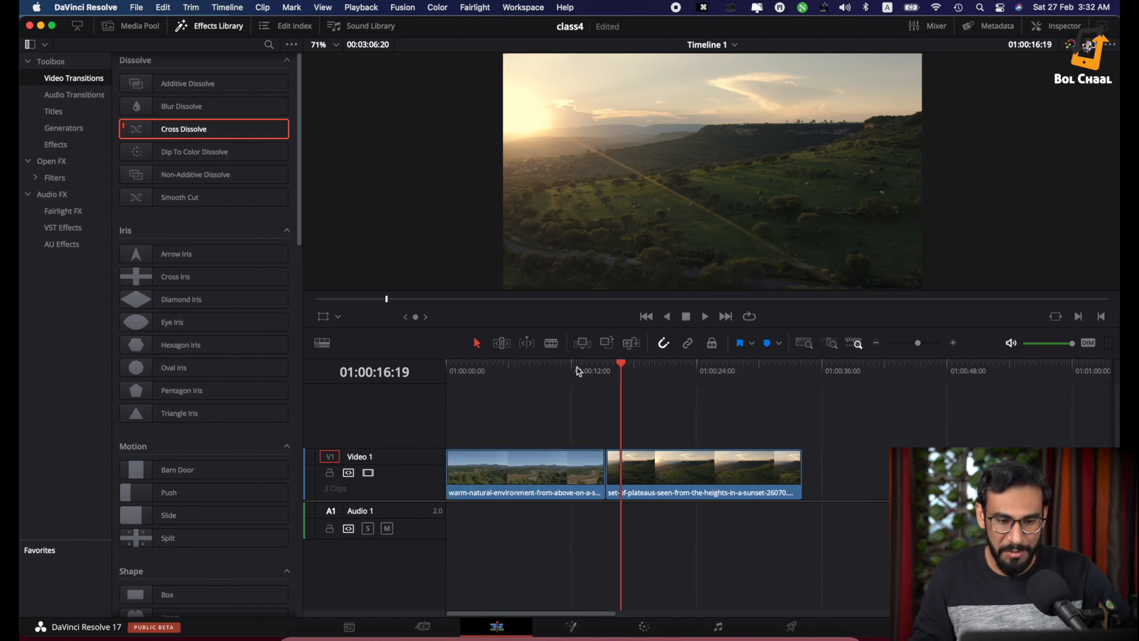
click(577, 369)
key(space)
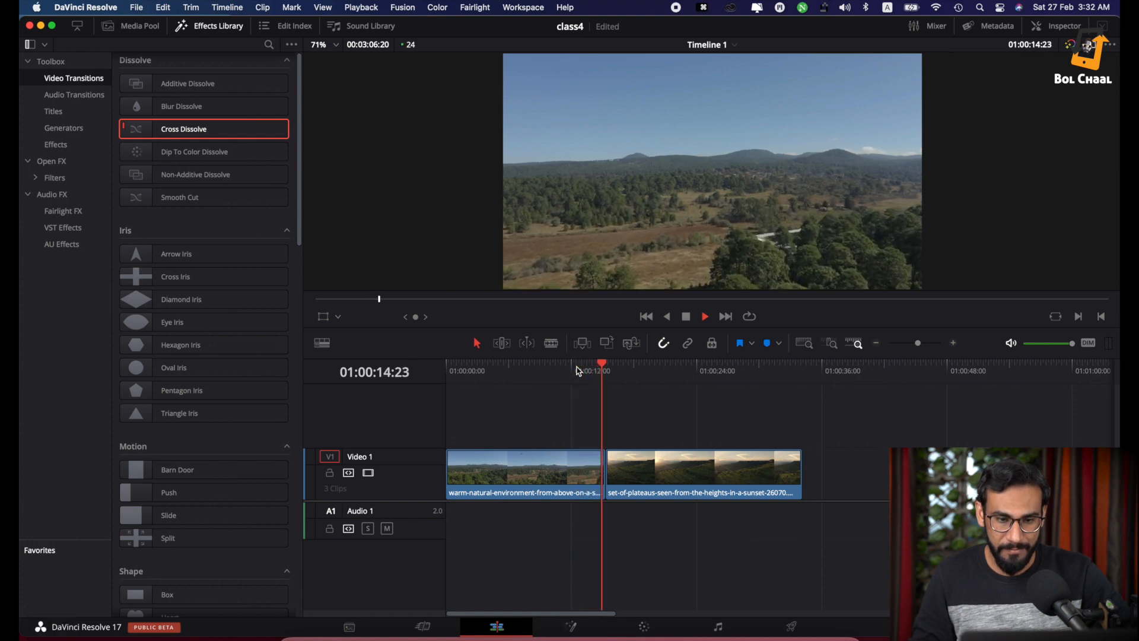
key(space)
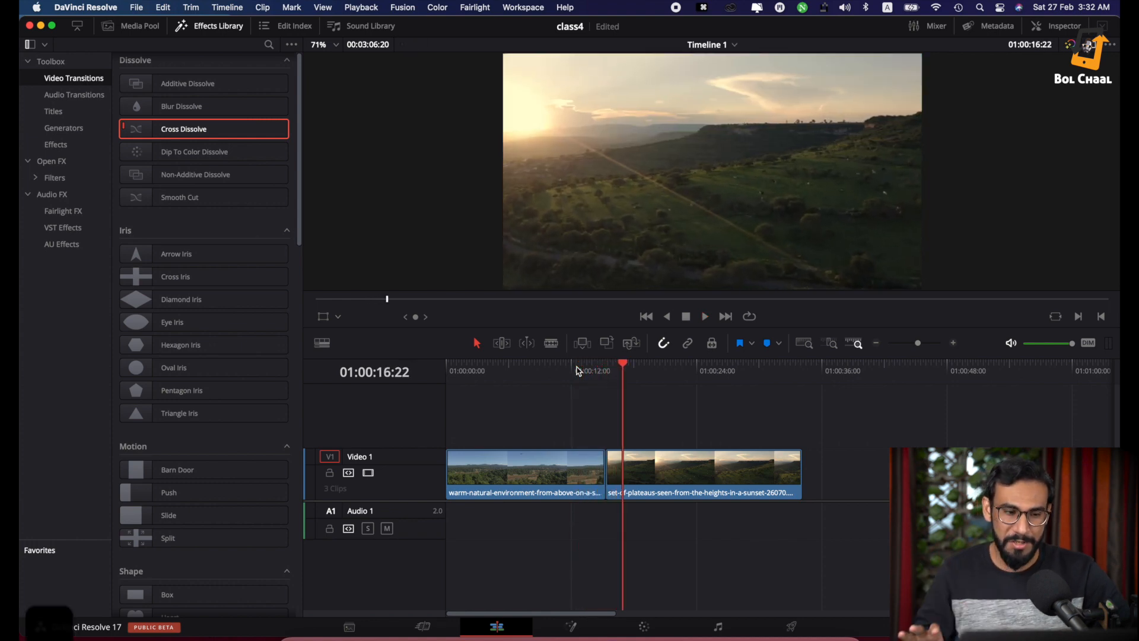
Reapply the Cross Dissolve at the cut between the two landscape clips and play the transition from just before it
drag(178, 129, 600, 479)
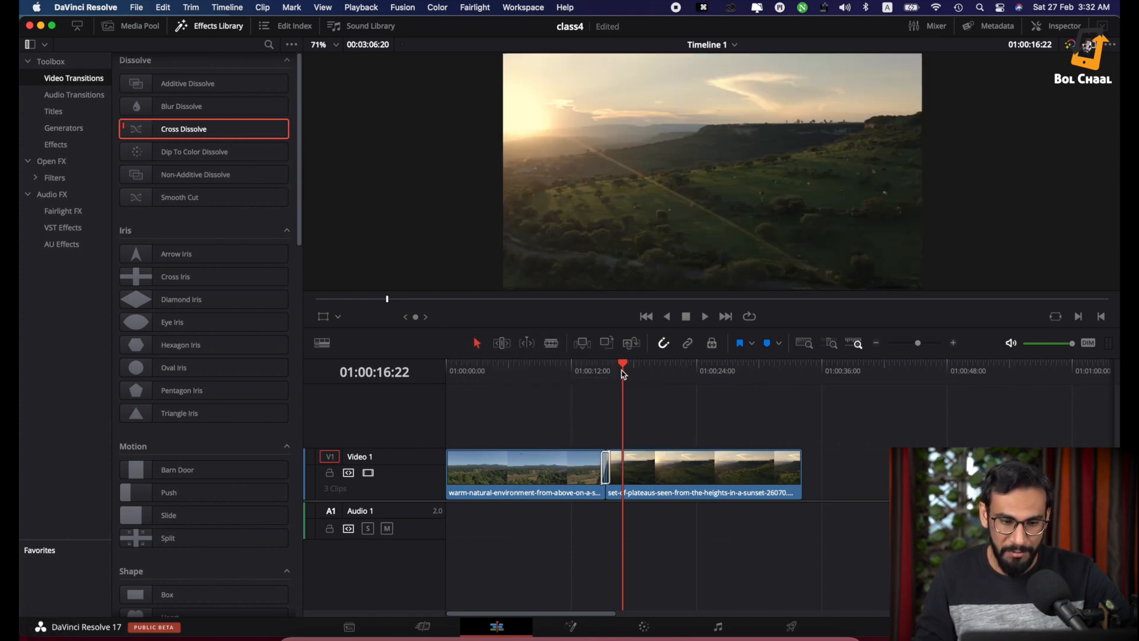
drag(623, 374, 583, 364)
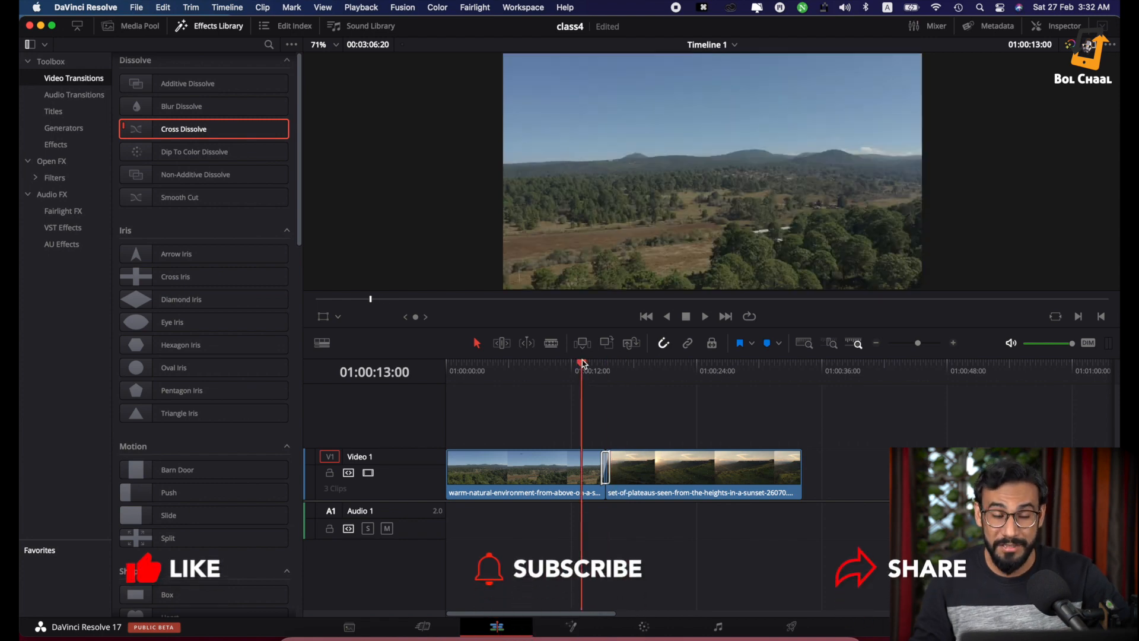
key(space)
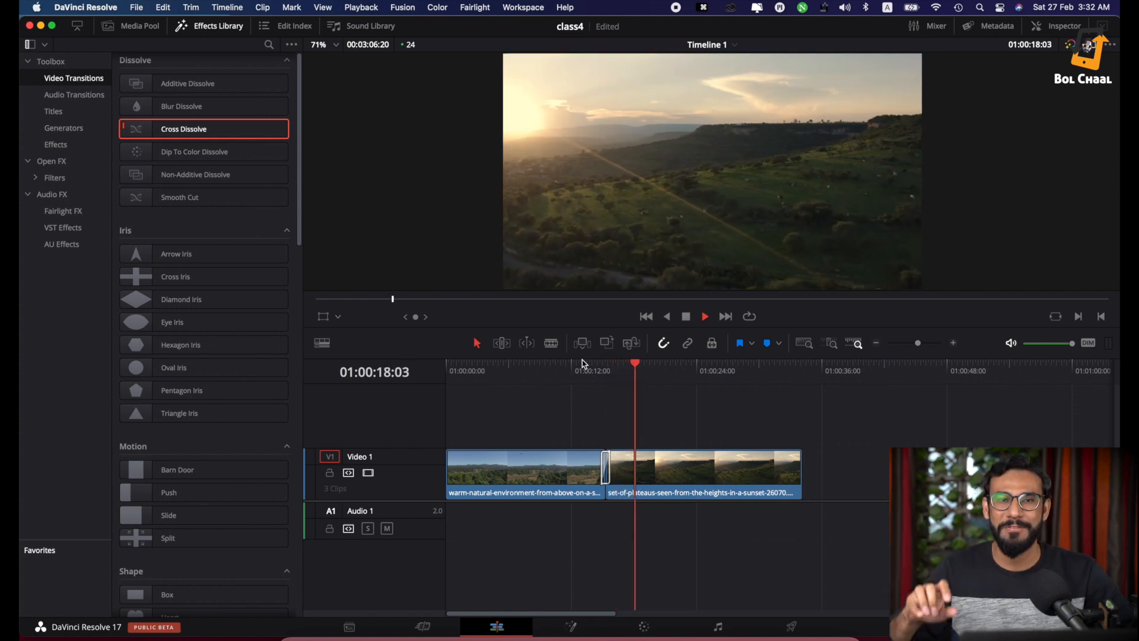
key(space)
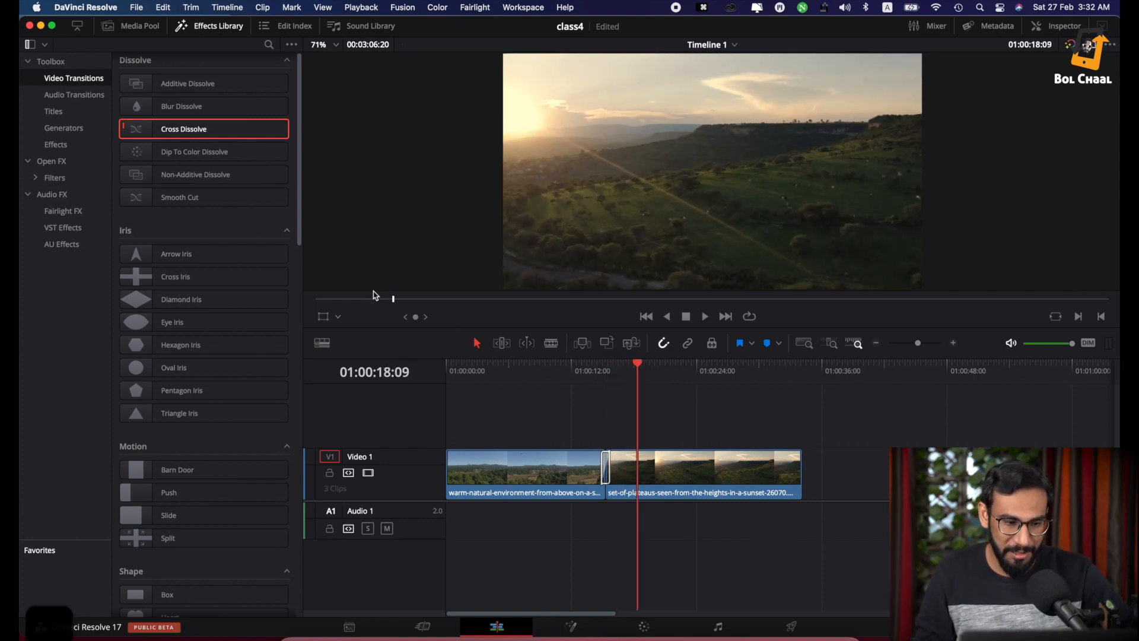
scroll(763, 458, right, 1)
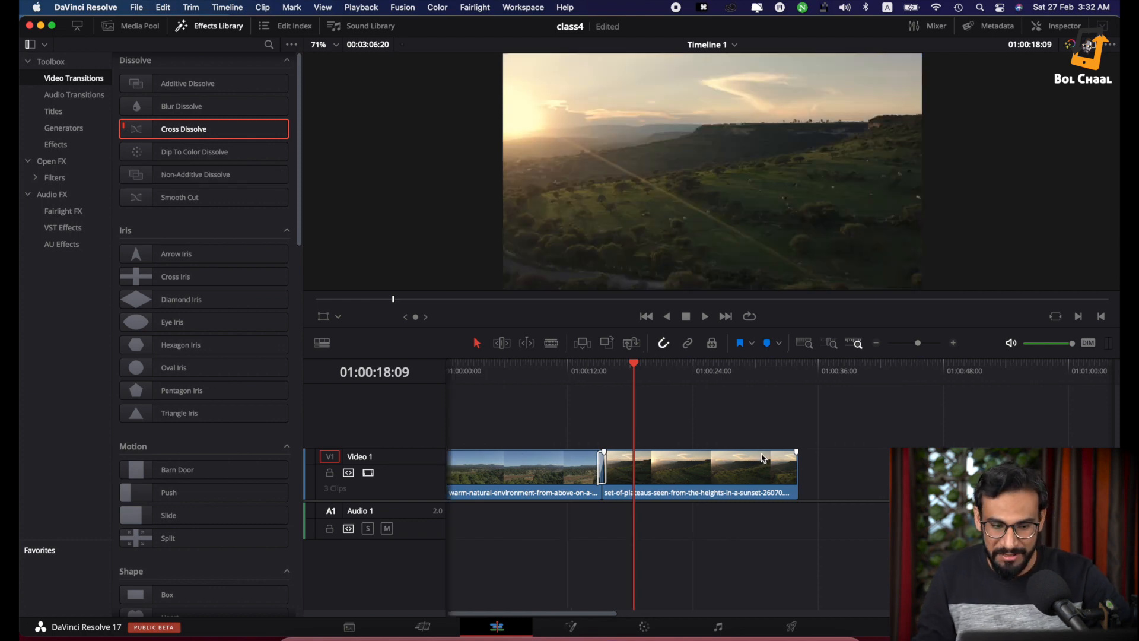
scroll(764, 458, left, 1)
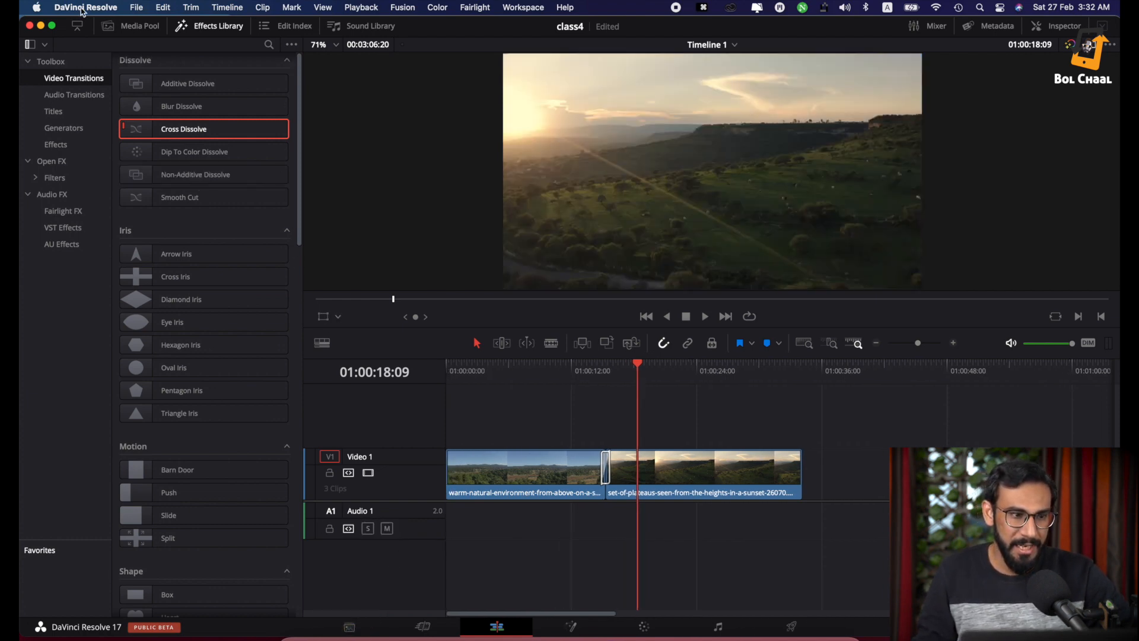
Place the Untitled 9_1080p.mp4 clip directly after the set-of-plateaus clip, with its video and audio starting together
click(119, 28)
drag(169, 133, 873, 469)
drag(807, 517, 876, 517)
drag(935, 473, 865, 473)
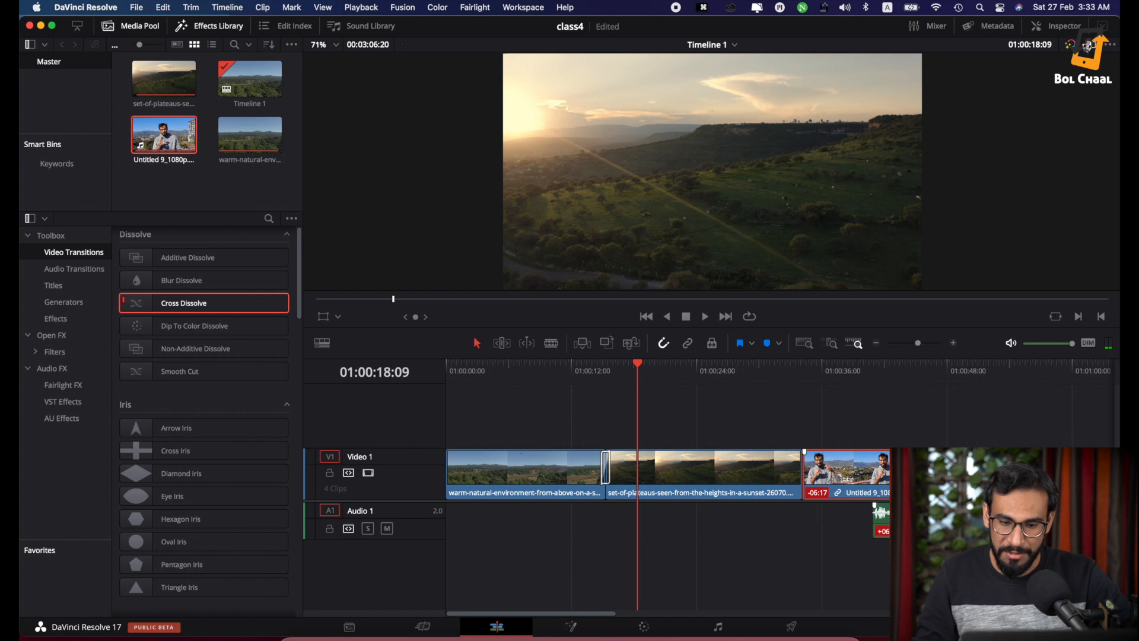
drag(967, 521, 897, 521)
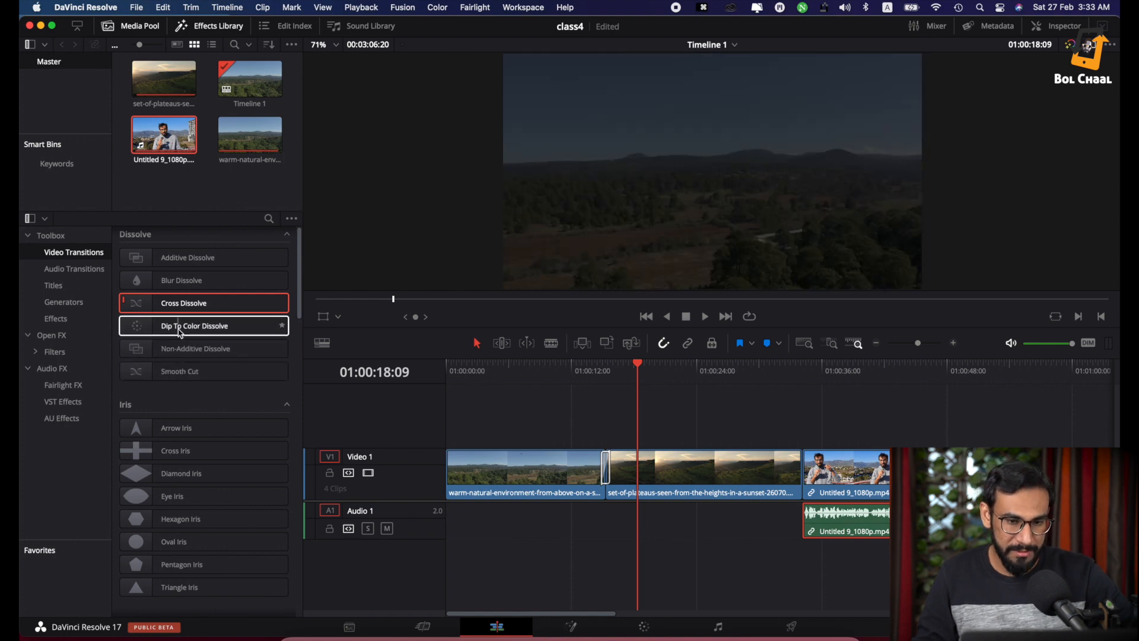
Apply a Dip To Color Dissolve between the set-of-plateaus and Untitled 9_1080p.mp4 clips and play through it
drag(165, 329, 797, 473)
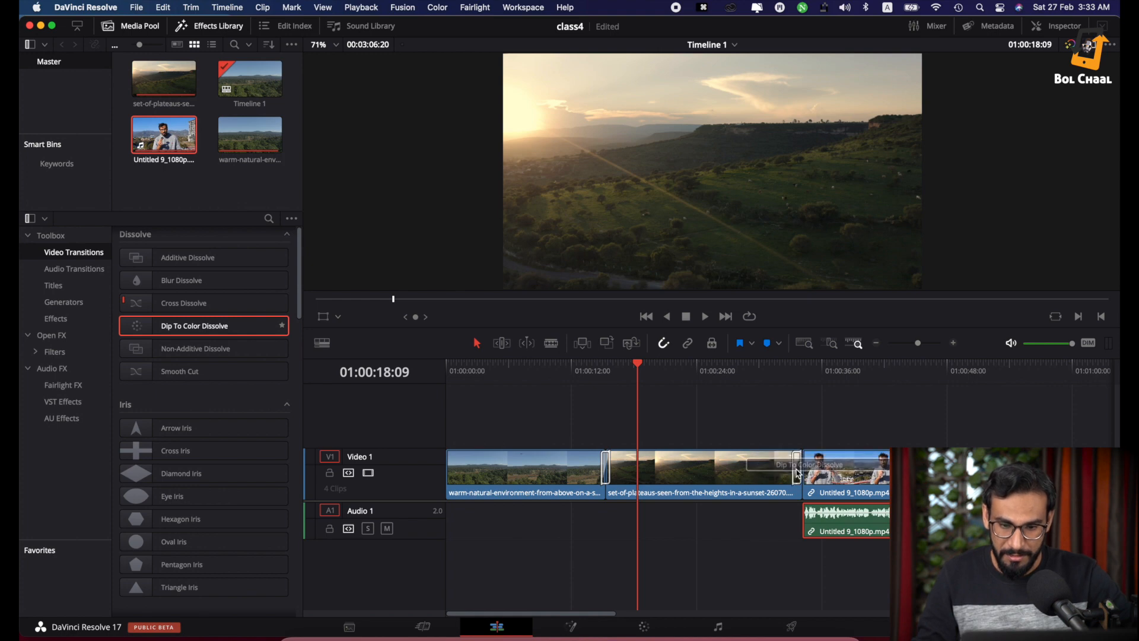
click(780, 374)
key(space)
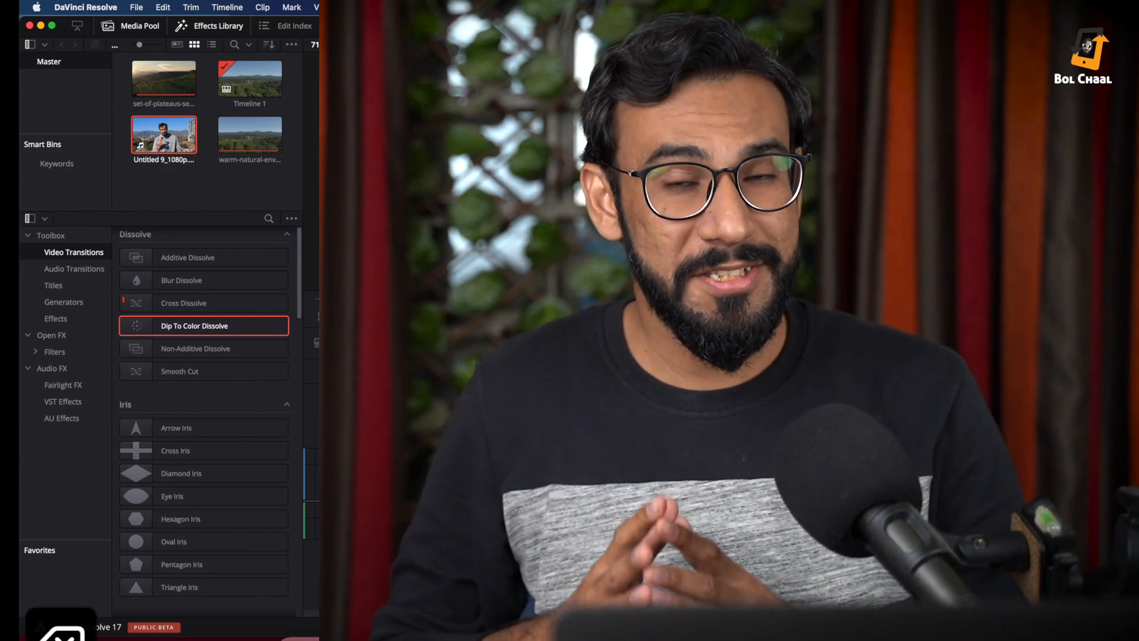
scroll(178, 423, down, 10)
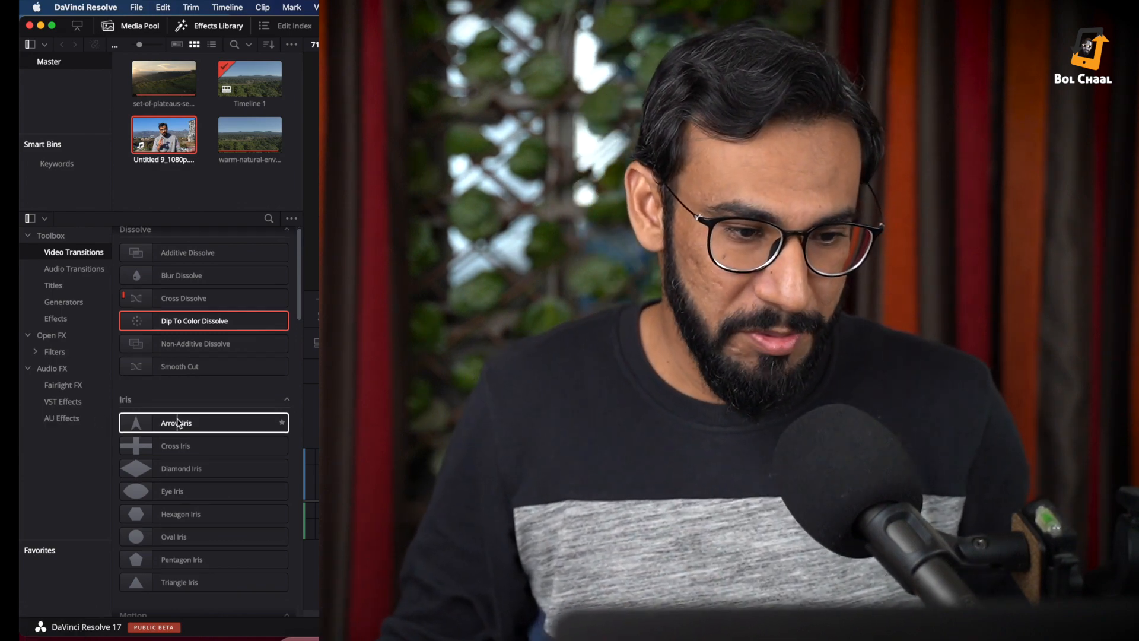
scroll(179, 422, up, 10)
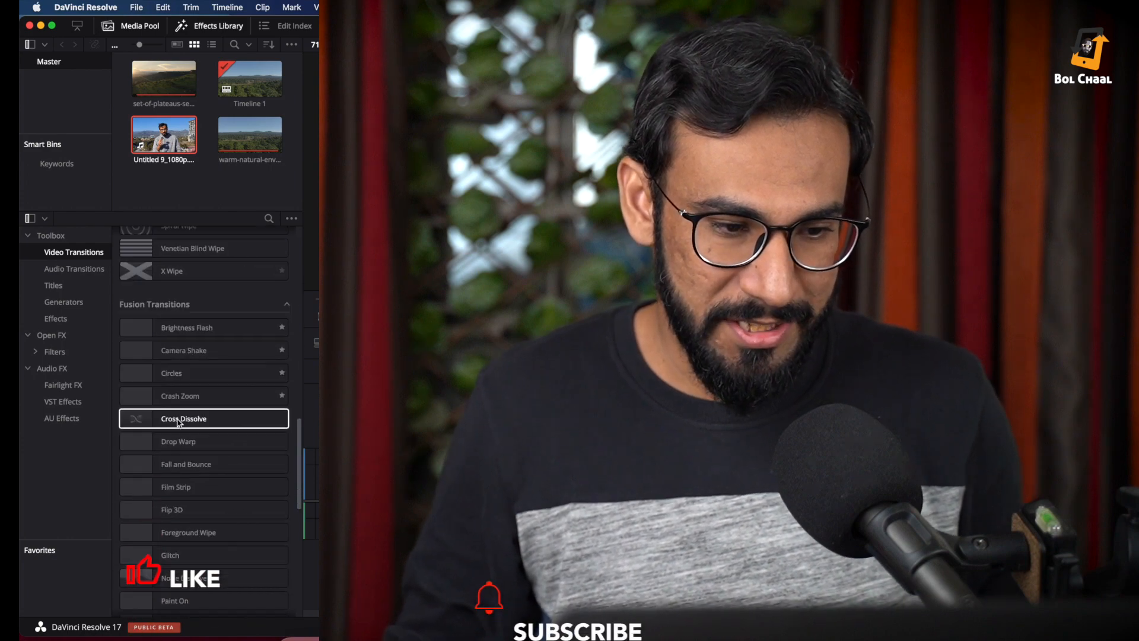